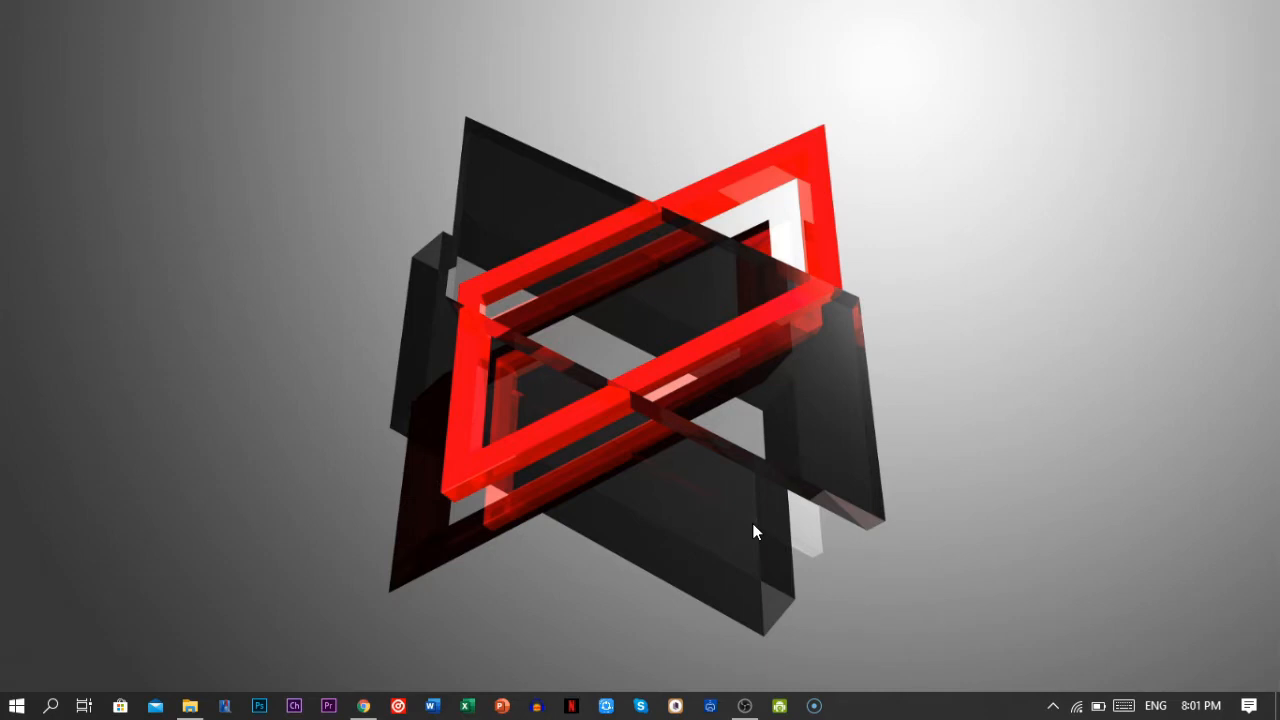
- Find Krisp through the Windows search, launch it, and bring up its microphone and speaker window
left_click(52, 706)
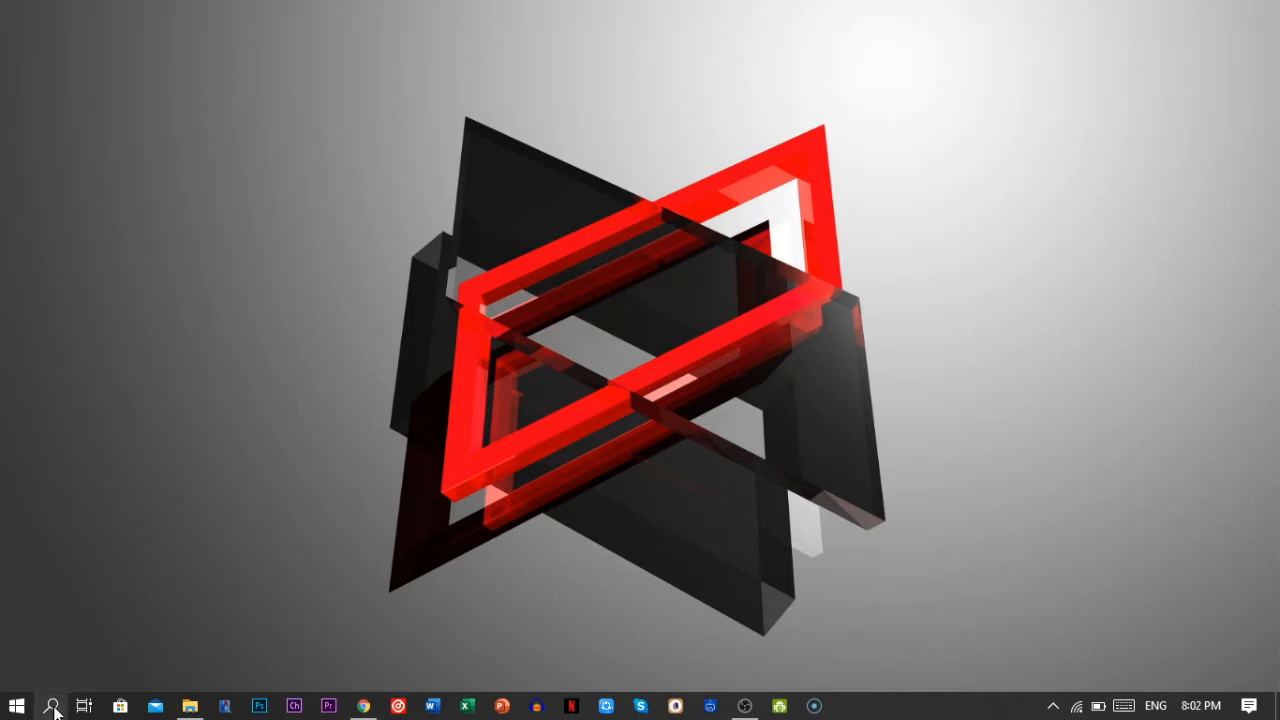
left_click(52, 706)
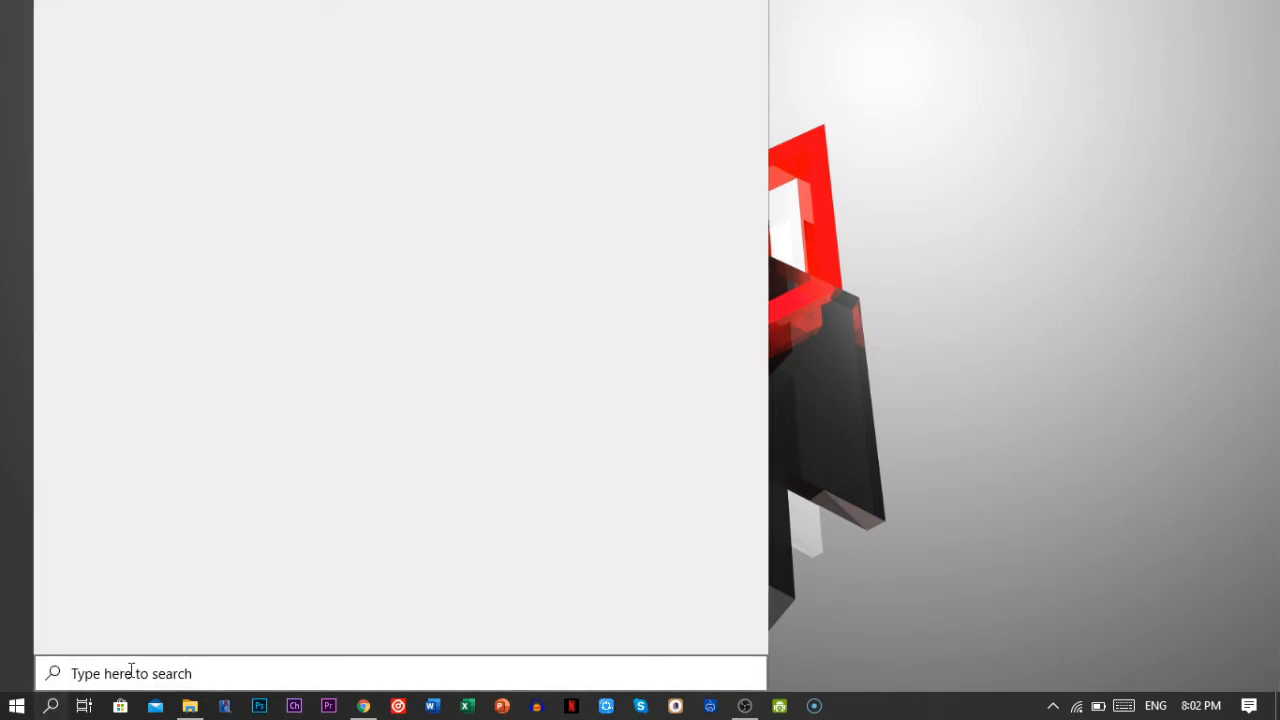
type("k")
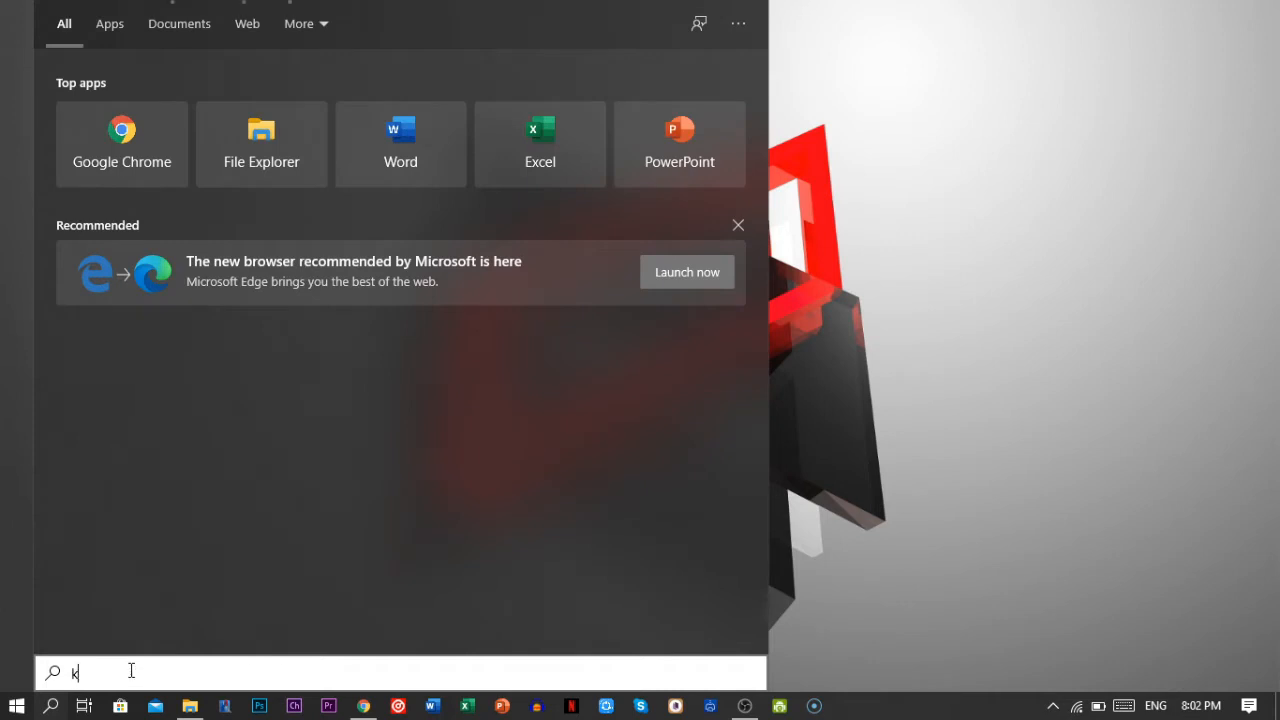
type("risp")
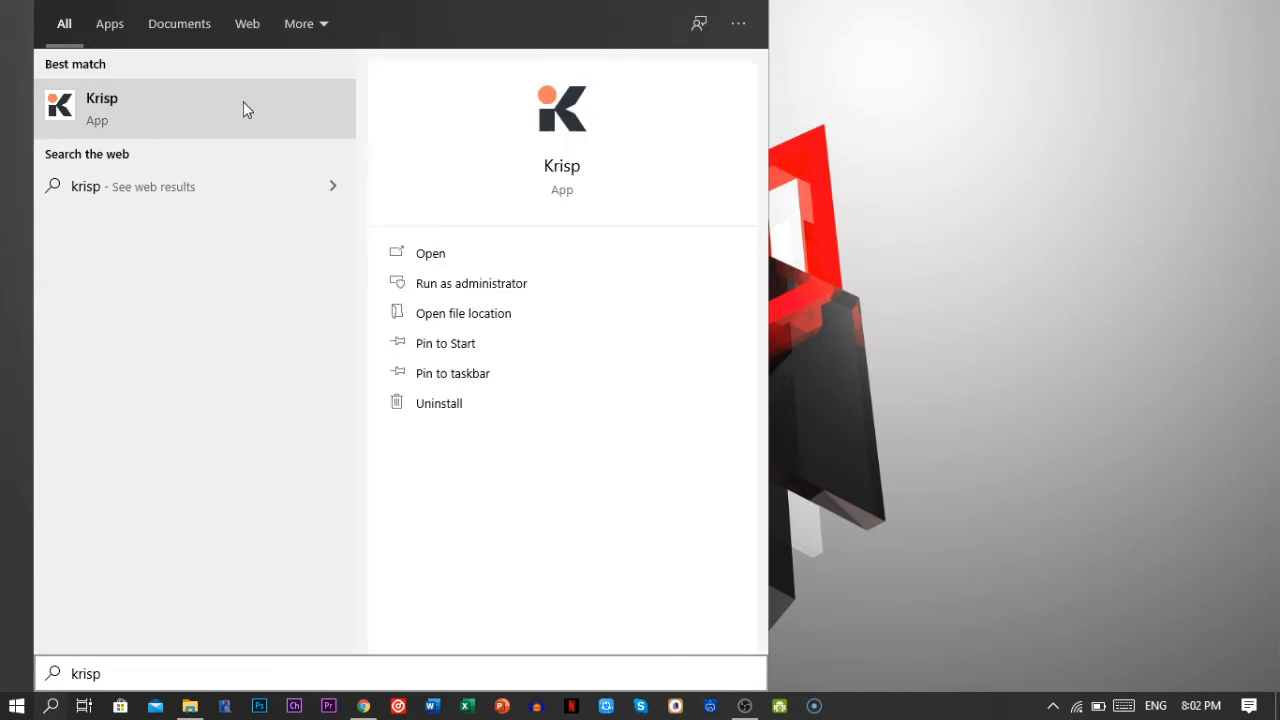
left_click(243, 101)
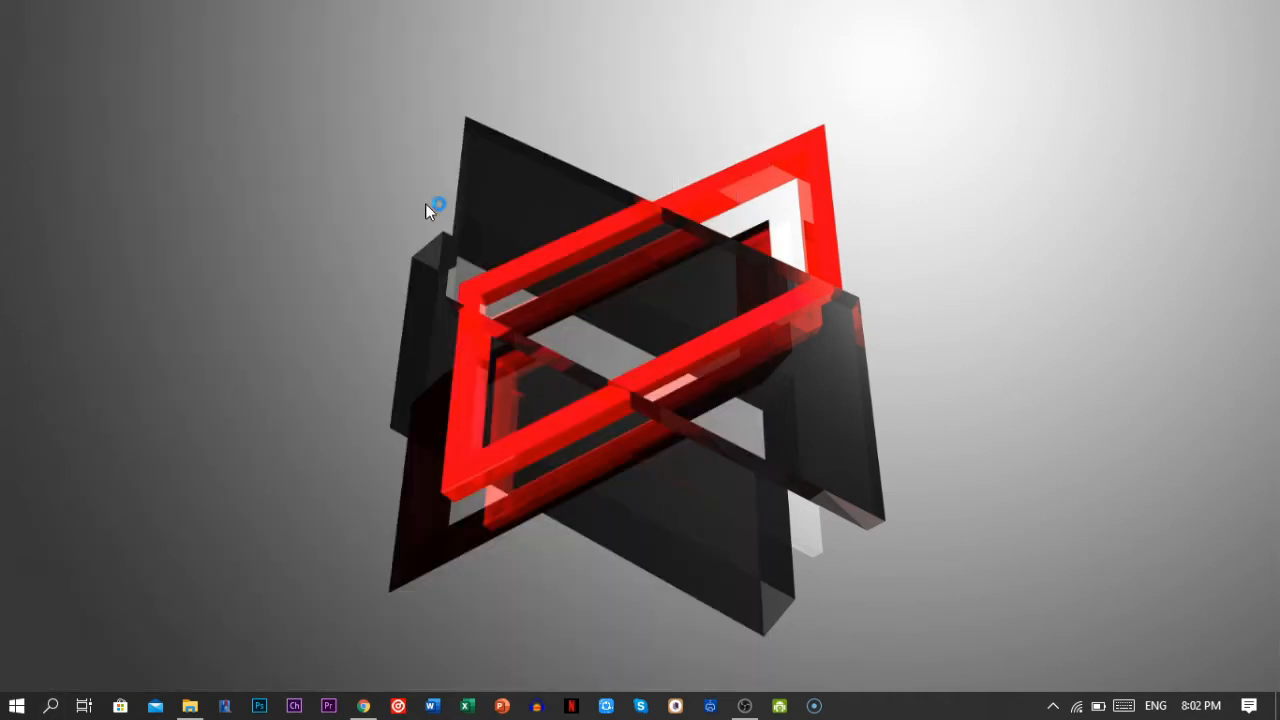
left_click(1055, 708)
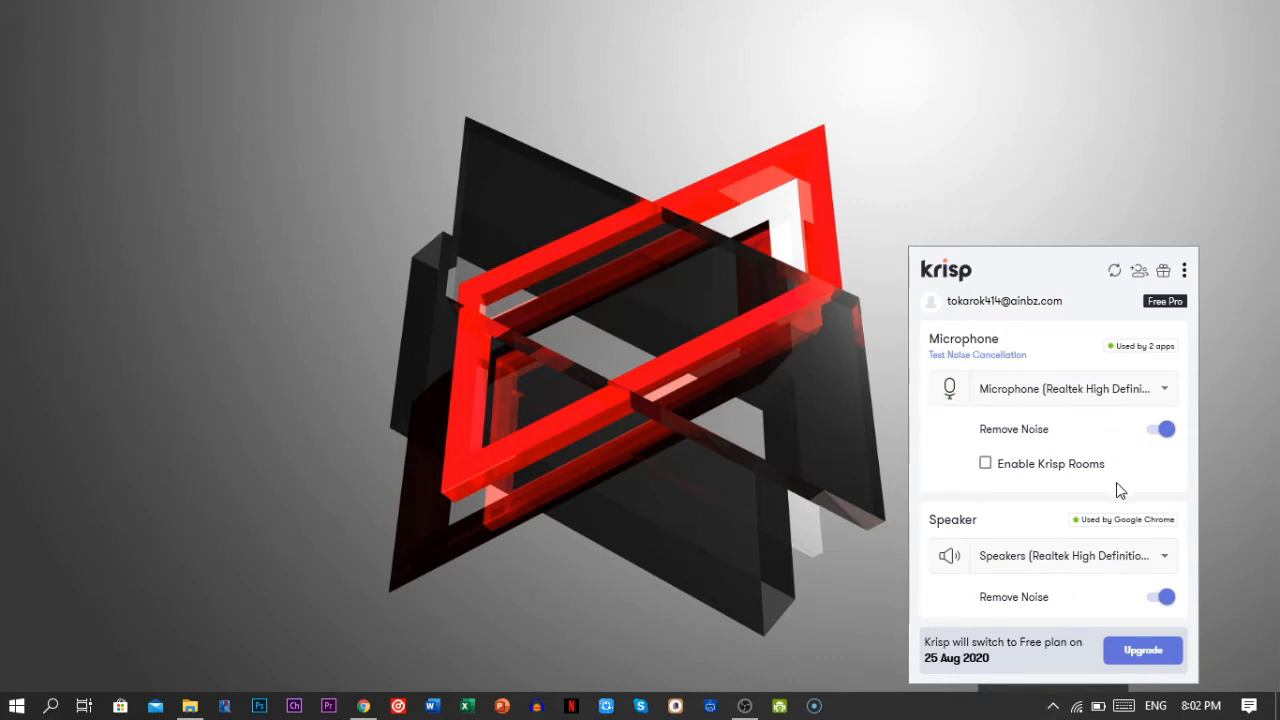
- Review the available microphone and speaker devices in Krisp, keeping the Realtek High Definition devices
left_click(1133, 401)
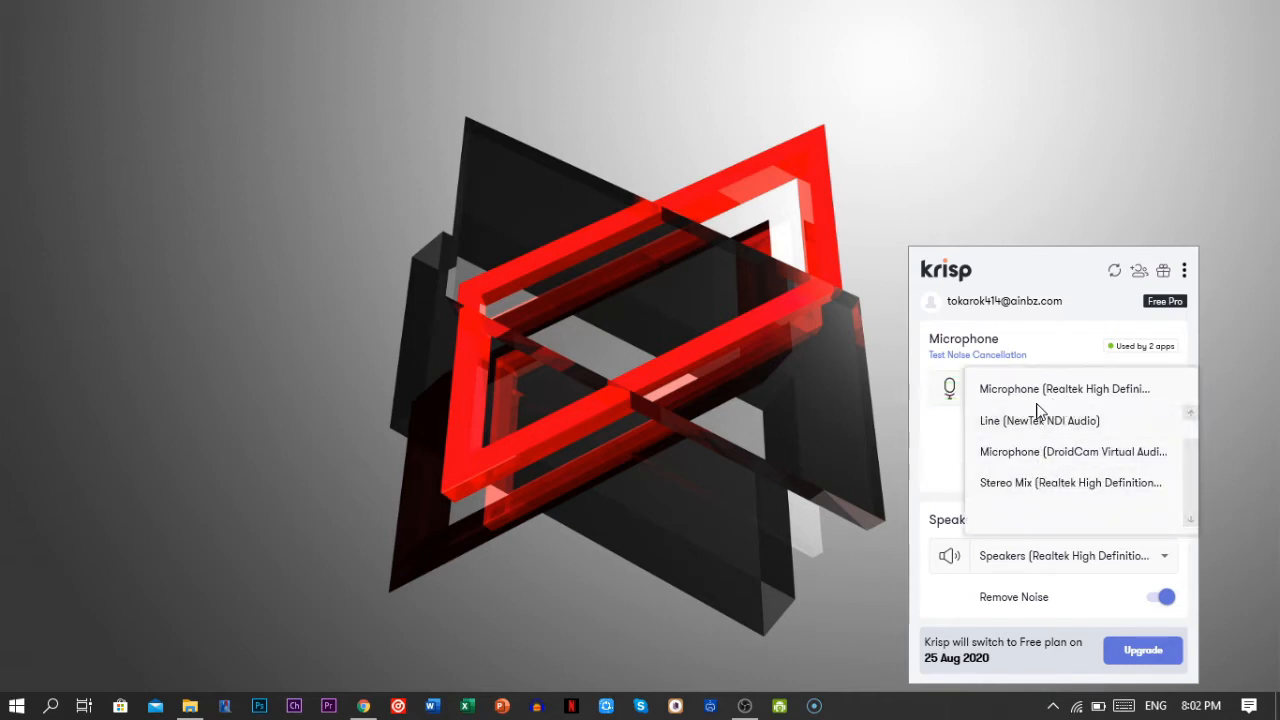
left_click(1029, 558)
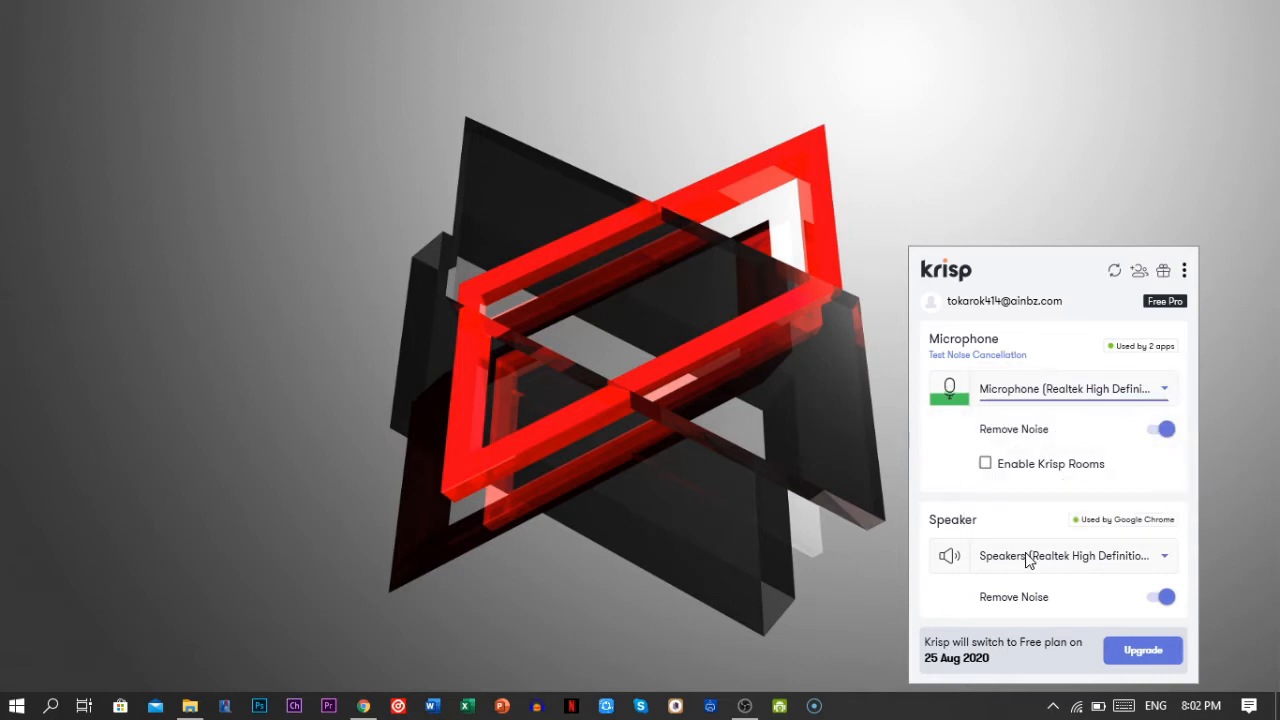
left_click(1029, 558)
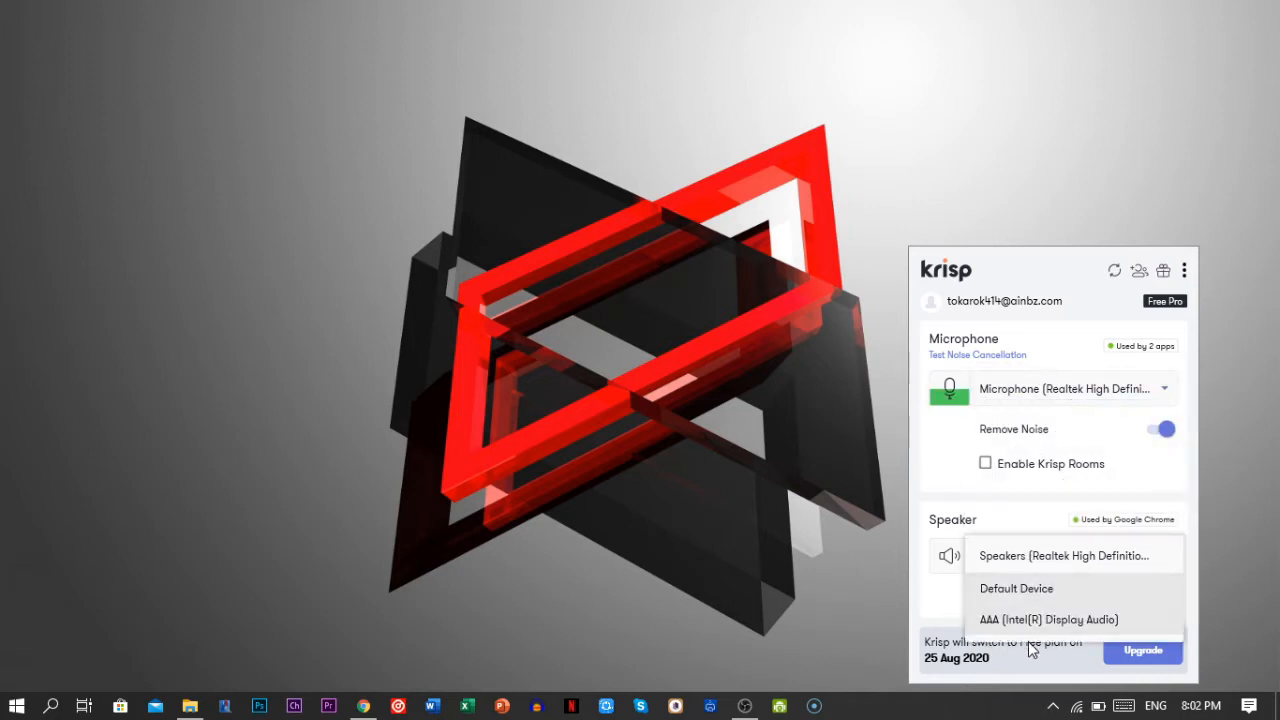
left_click(966, 476)
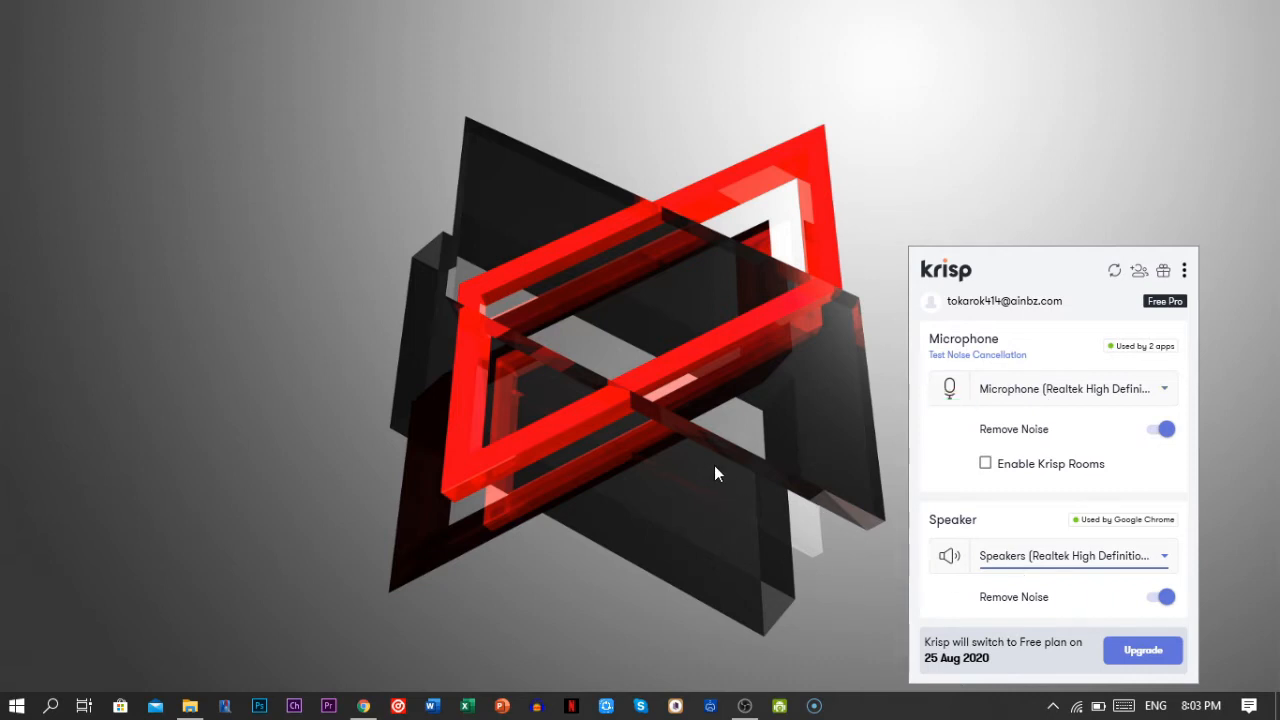
- Switch to Chrome, close the old Meet meeting, and search for "google meet" in a new tab
left_click(366, 707)
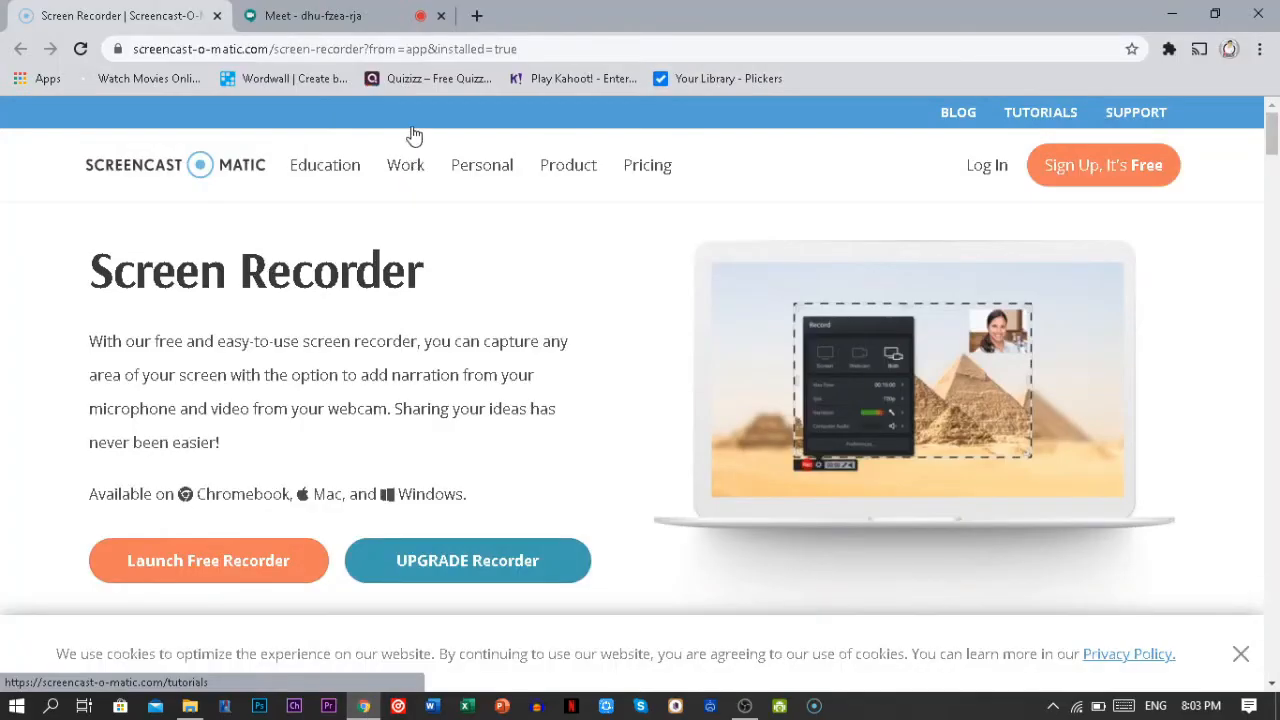
left_click(440, 16)
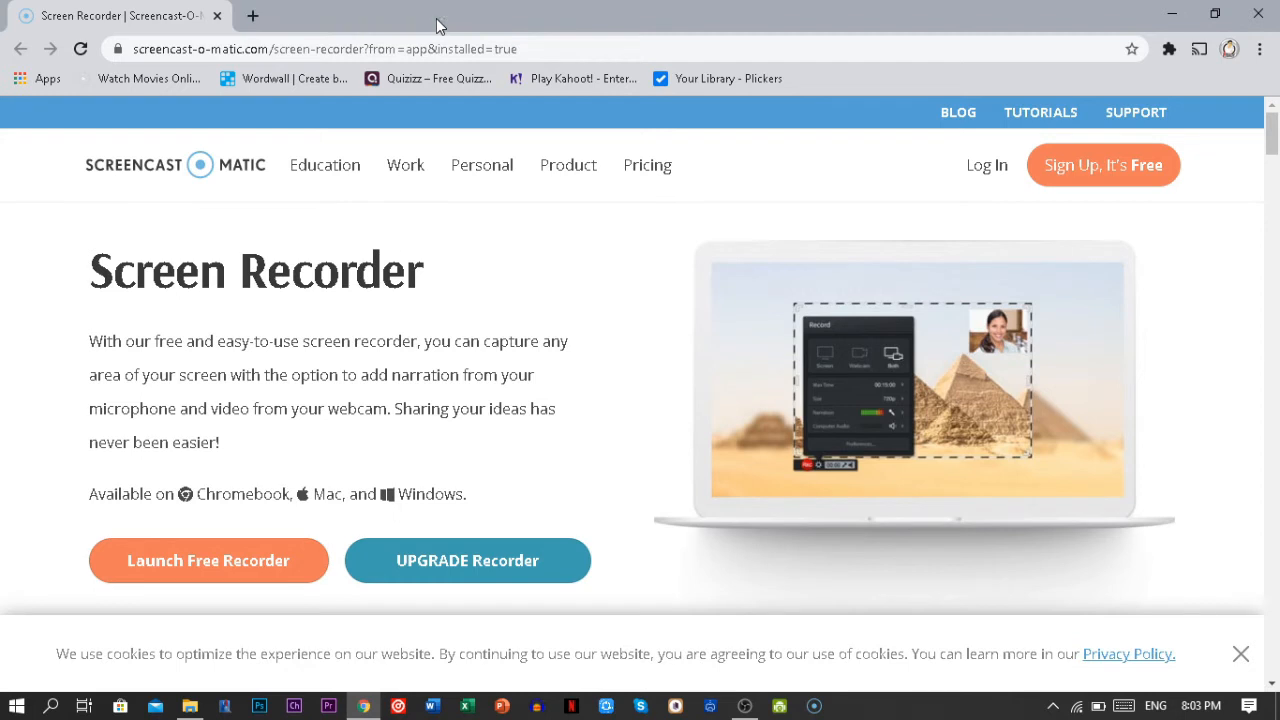
left_click(255, 17)
left_click(272, 45)
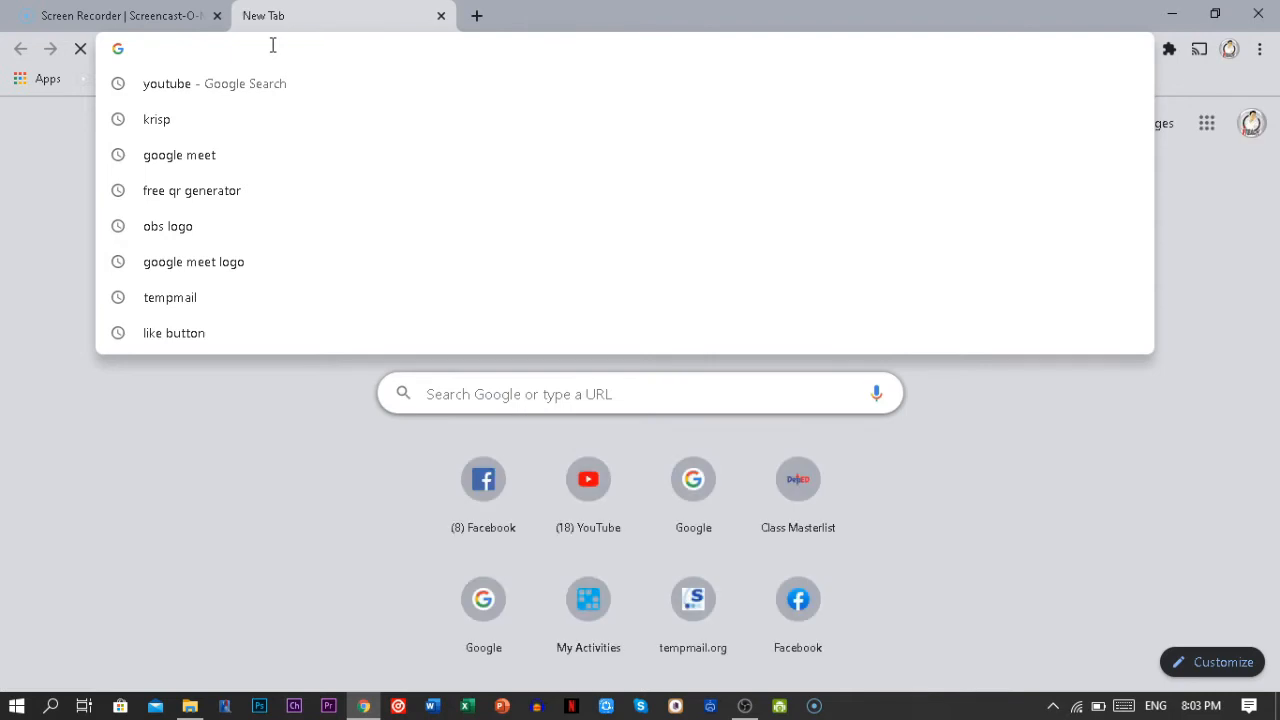
type("goo")
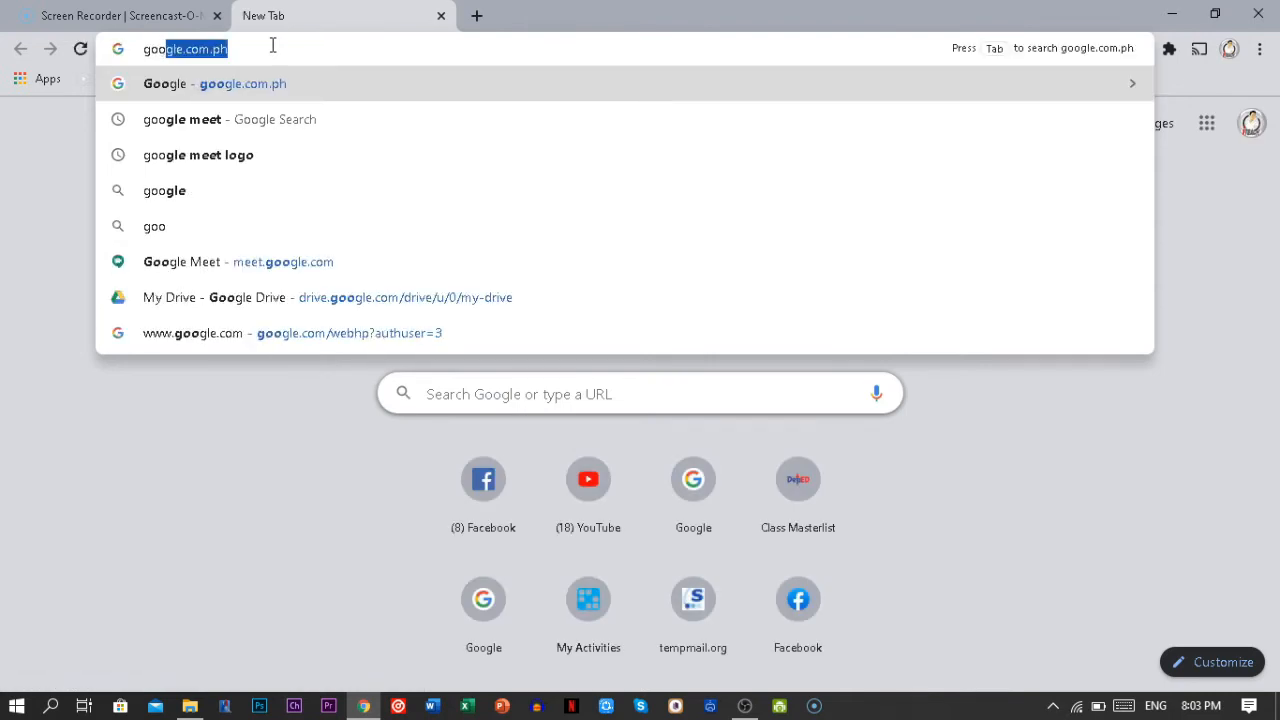
type("glr")
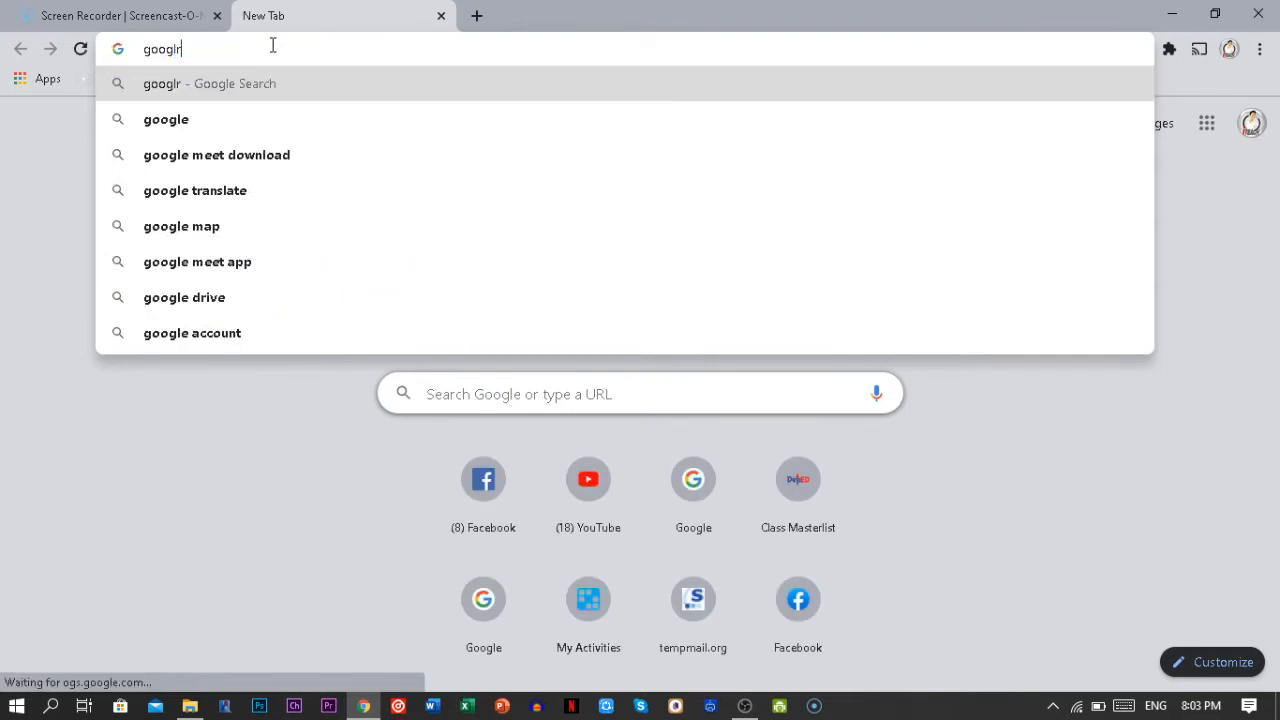
key("BackSpace")
type("e m")
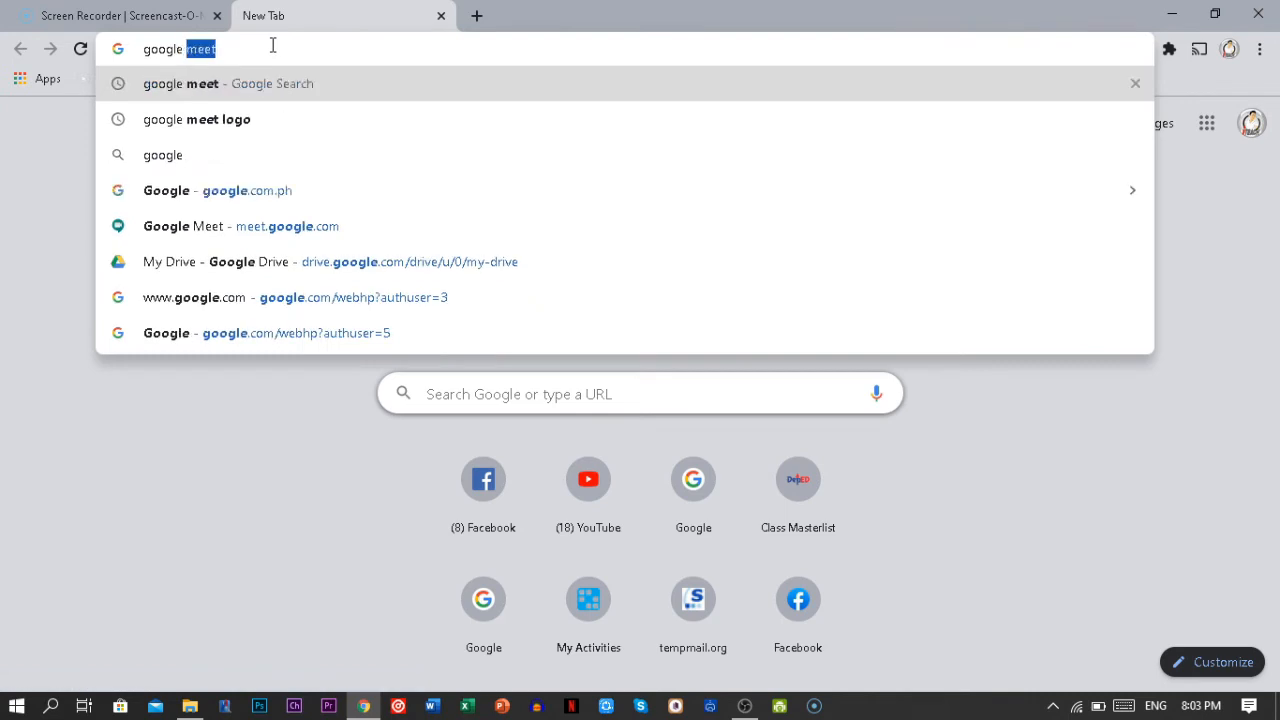
type("eet")
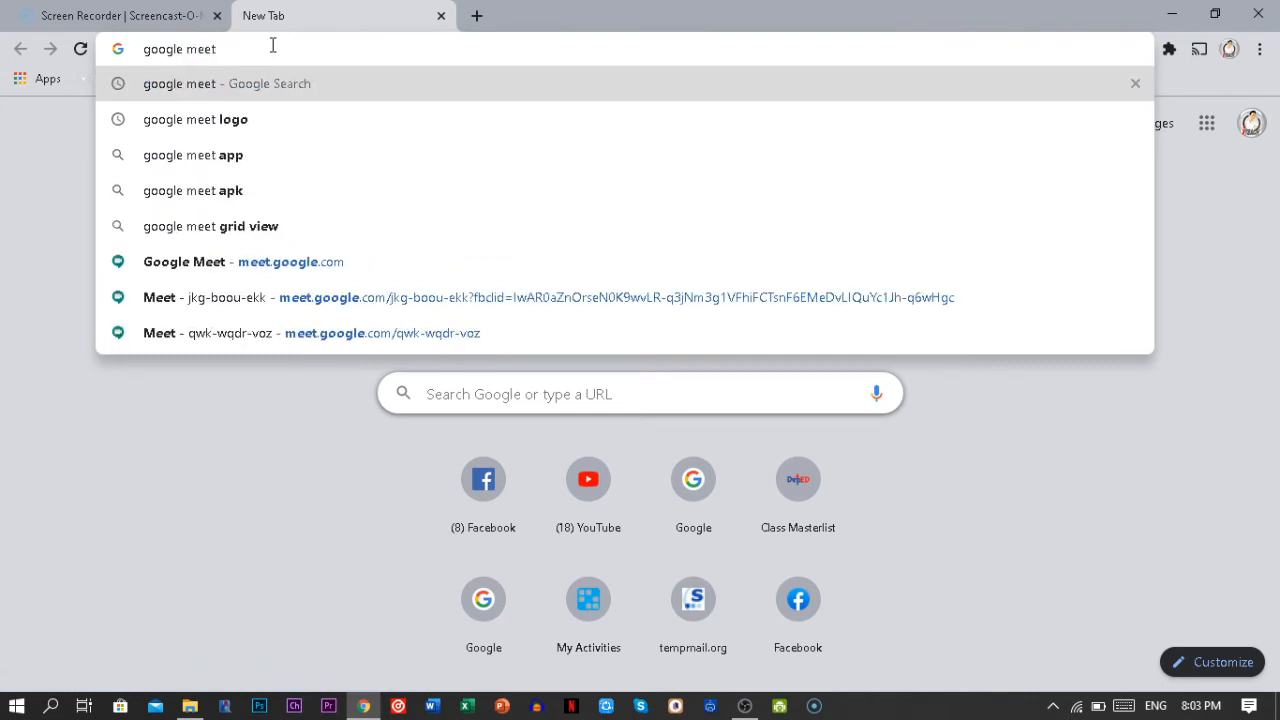
key("Return")
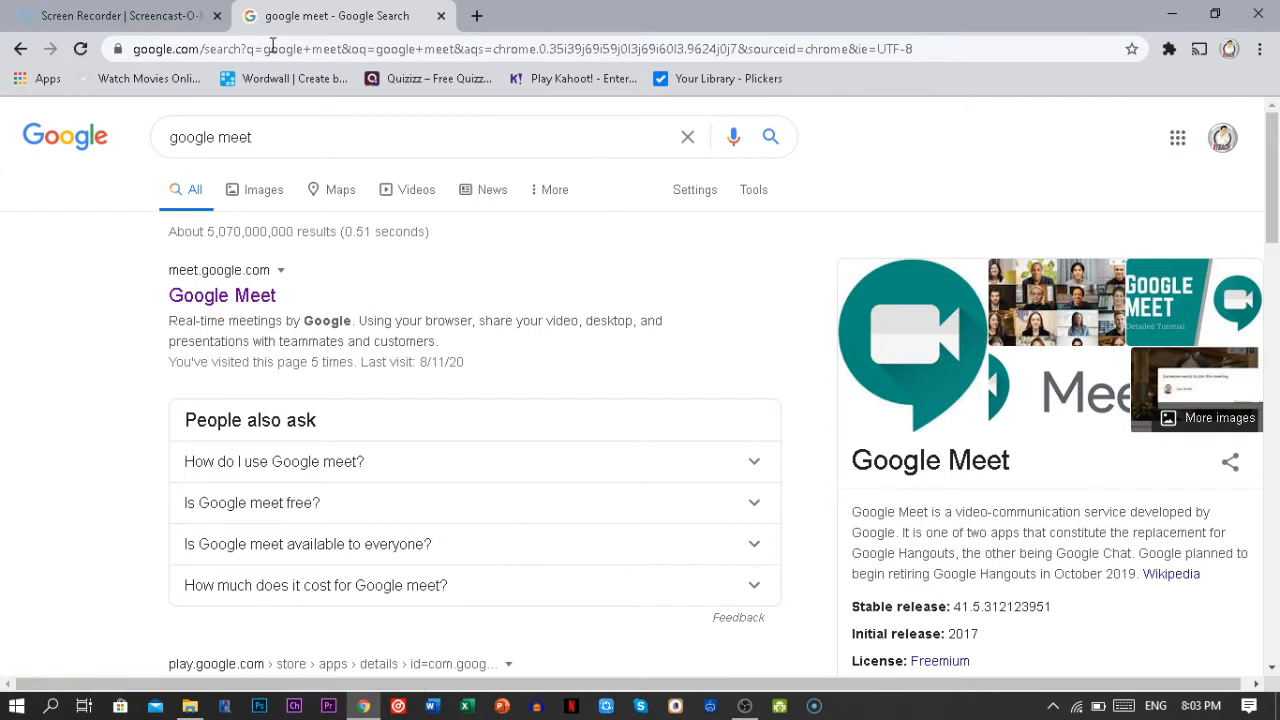
- Open the Google Meet site from the search results and start an instant meeting
left_click(224, 311)
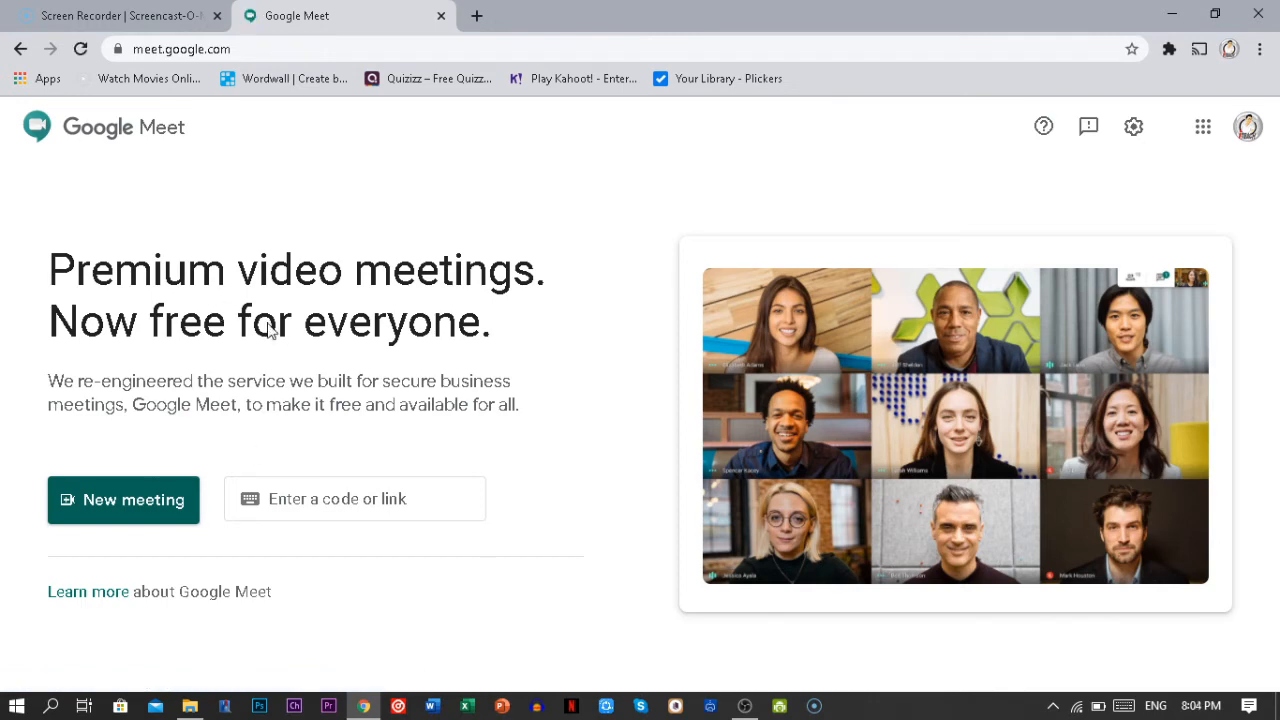
left_click(110, 512)
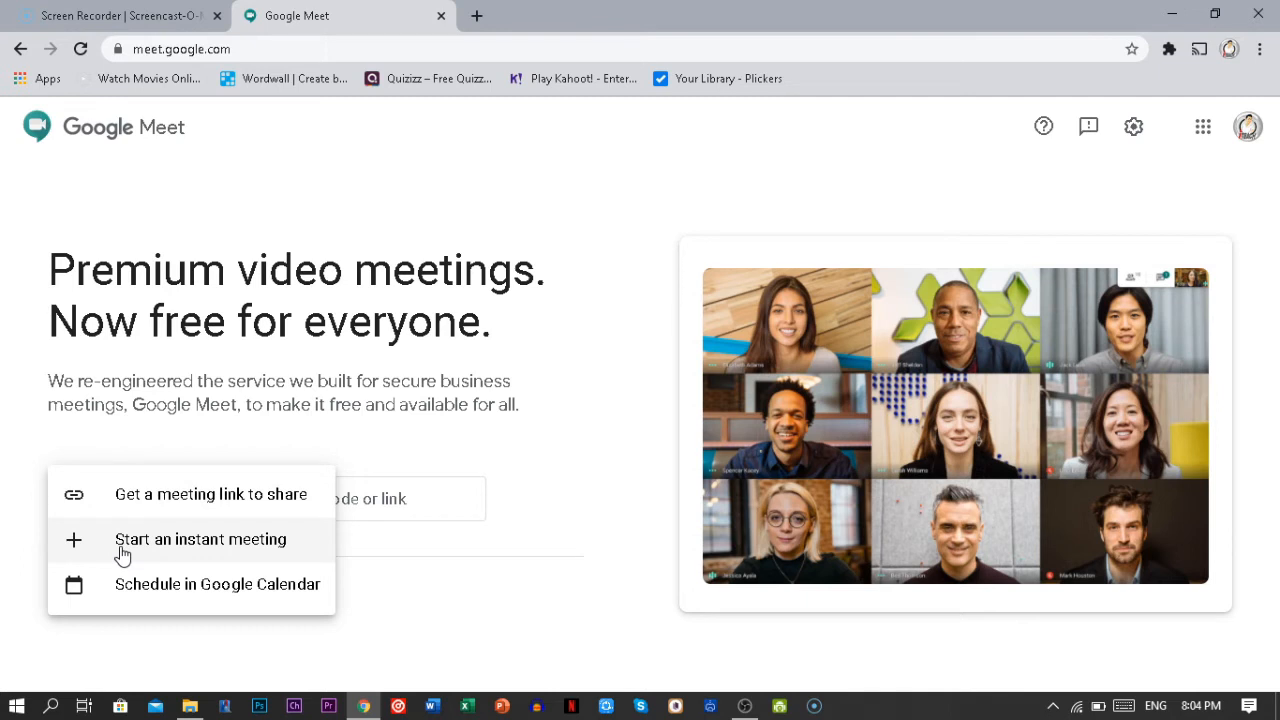
left_click(419, 541)
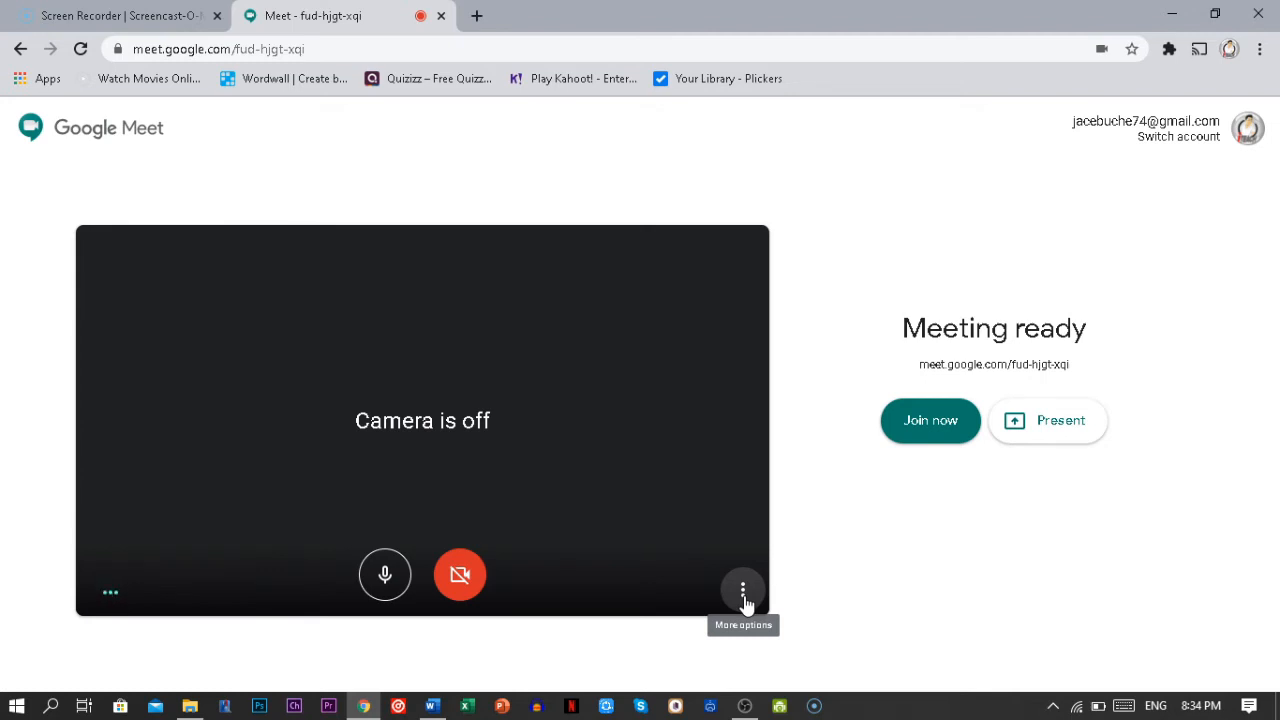
- Open the meeting's audio settings and choose Krisp Microphone (Krisp) as the microphone
left_click(743, 594)
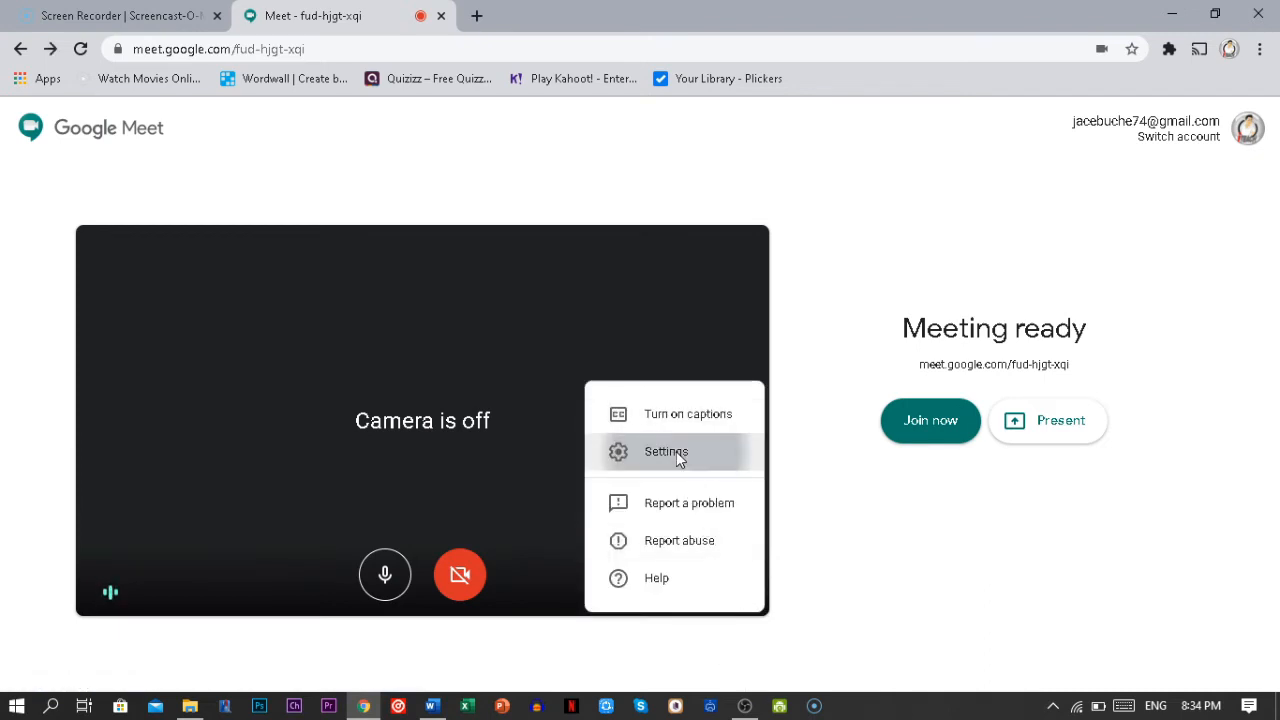
left_click(676, 455)
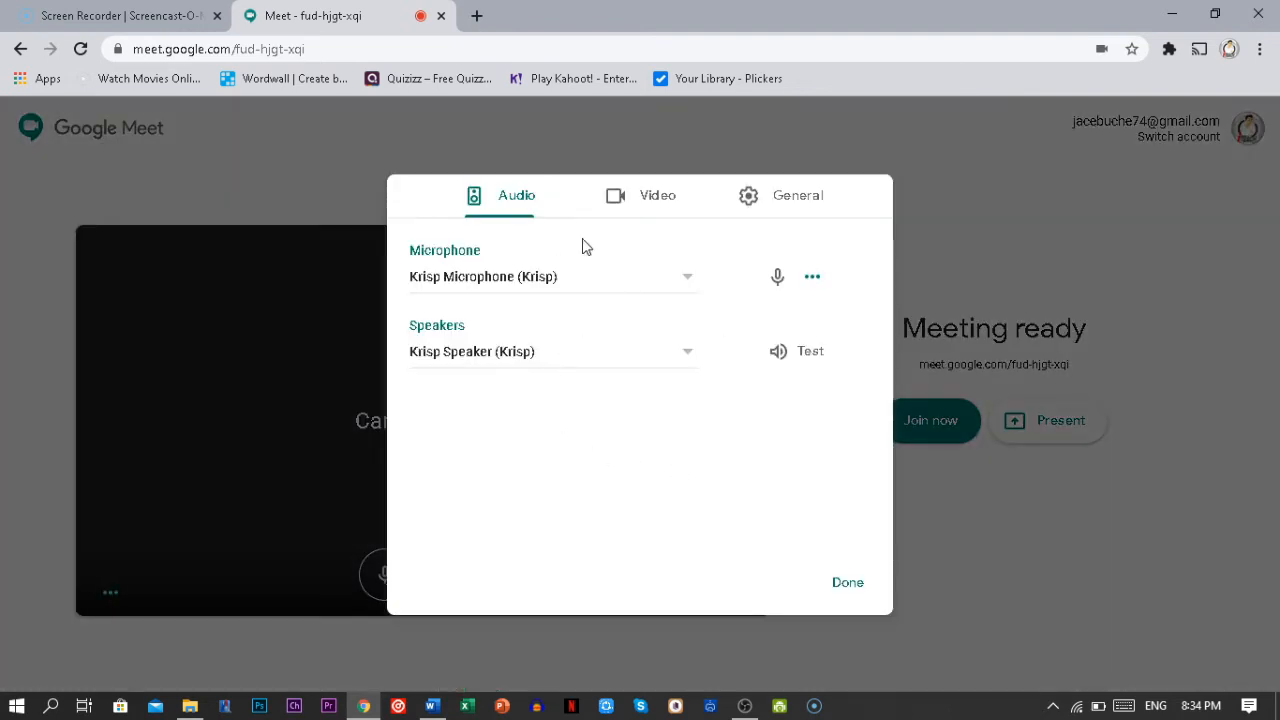
left_click(518, 205)
left_click(674, 286)
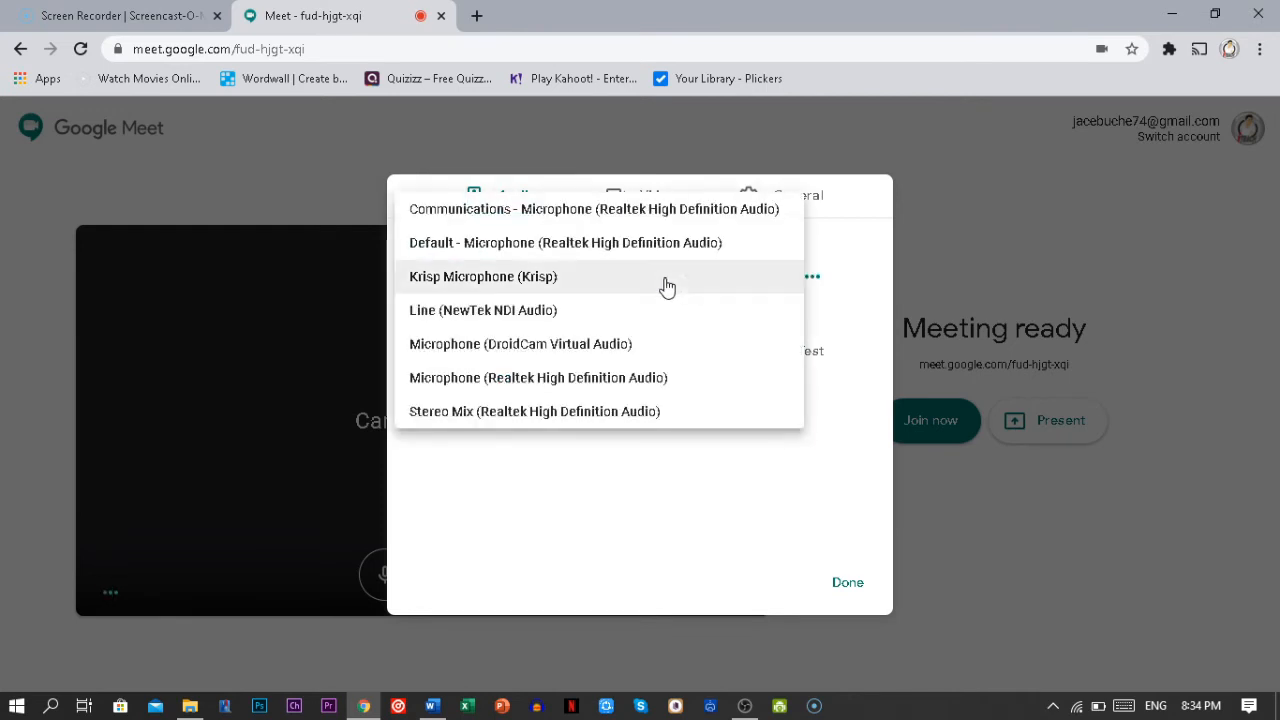
left_click(507, 285)
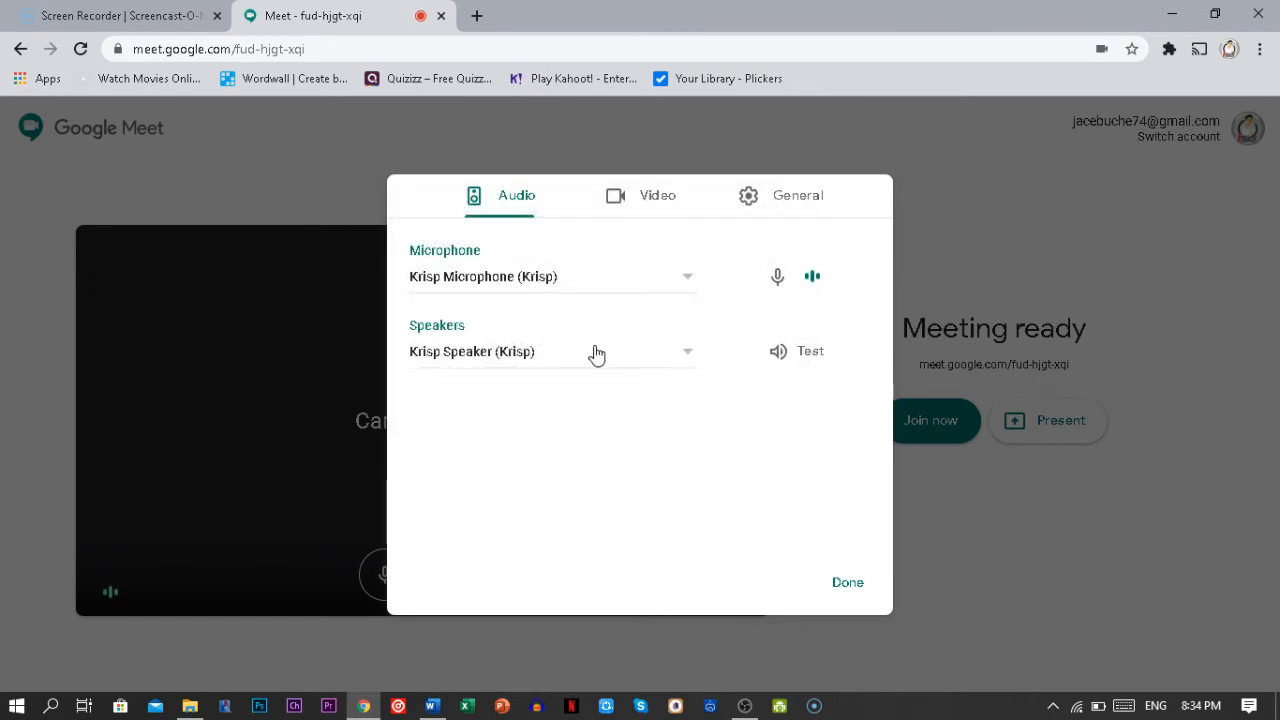
- Choose Krisp Speaker (Krisp) as the speakers and close the audio settings
left_click(600, 365)
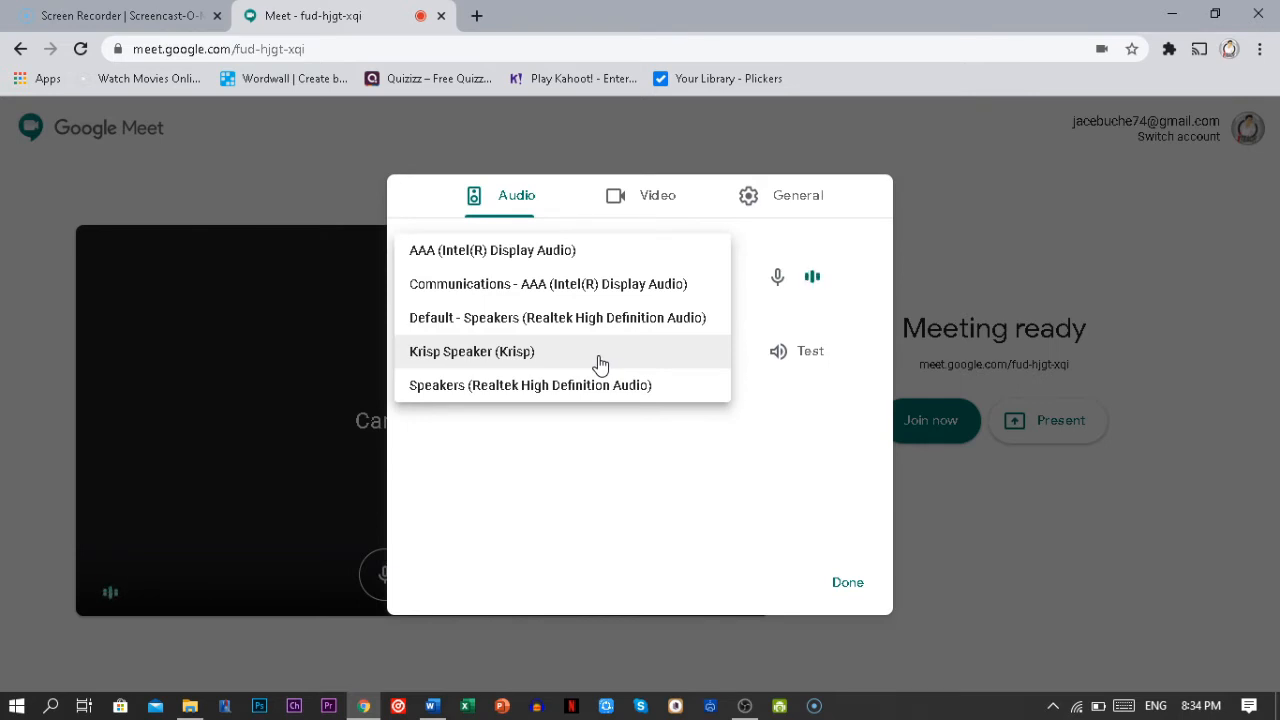
left_click(512, 360)
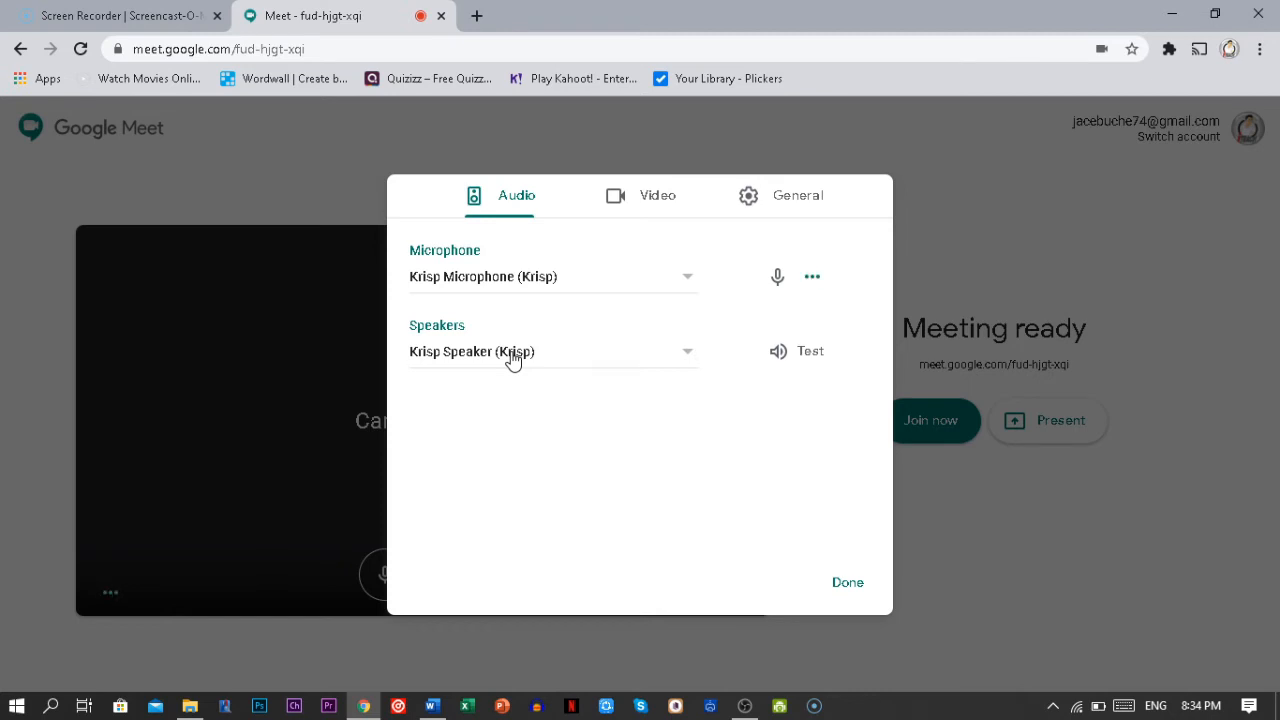
left_click(512, 360)
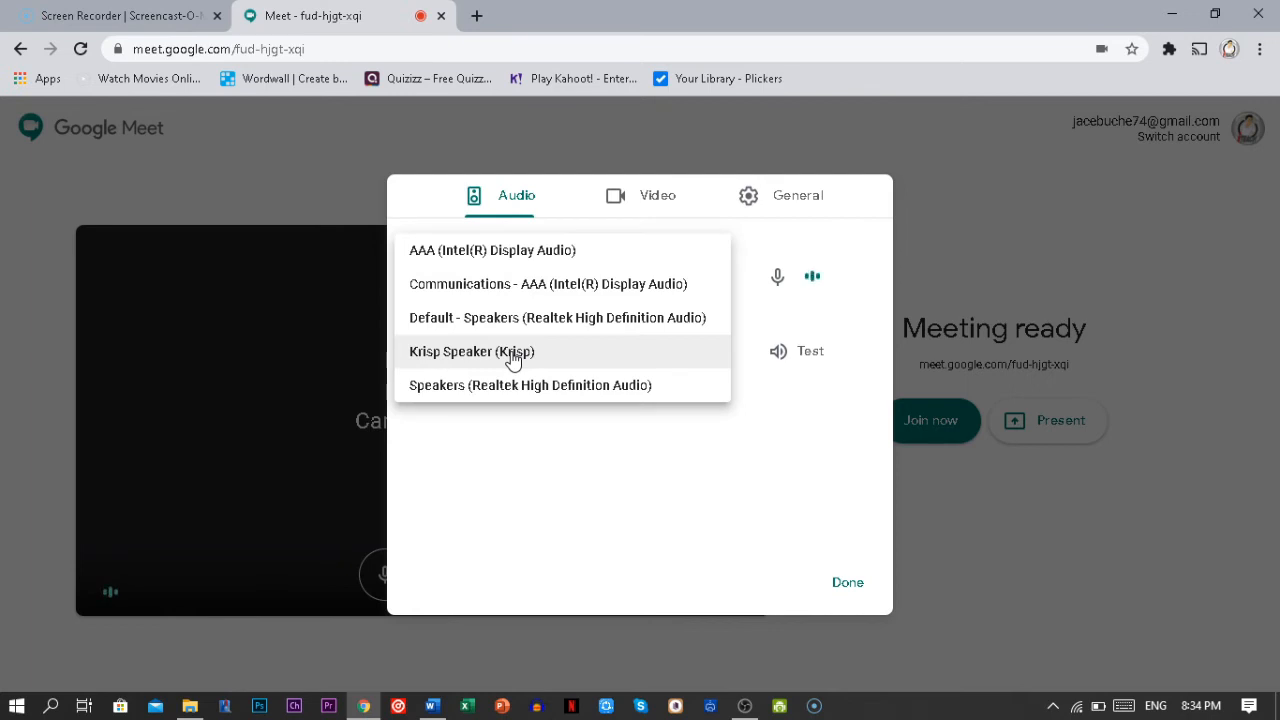
left_click(512, 352)
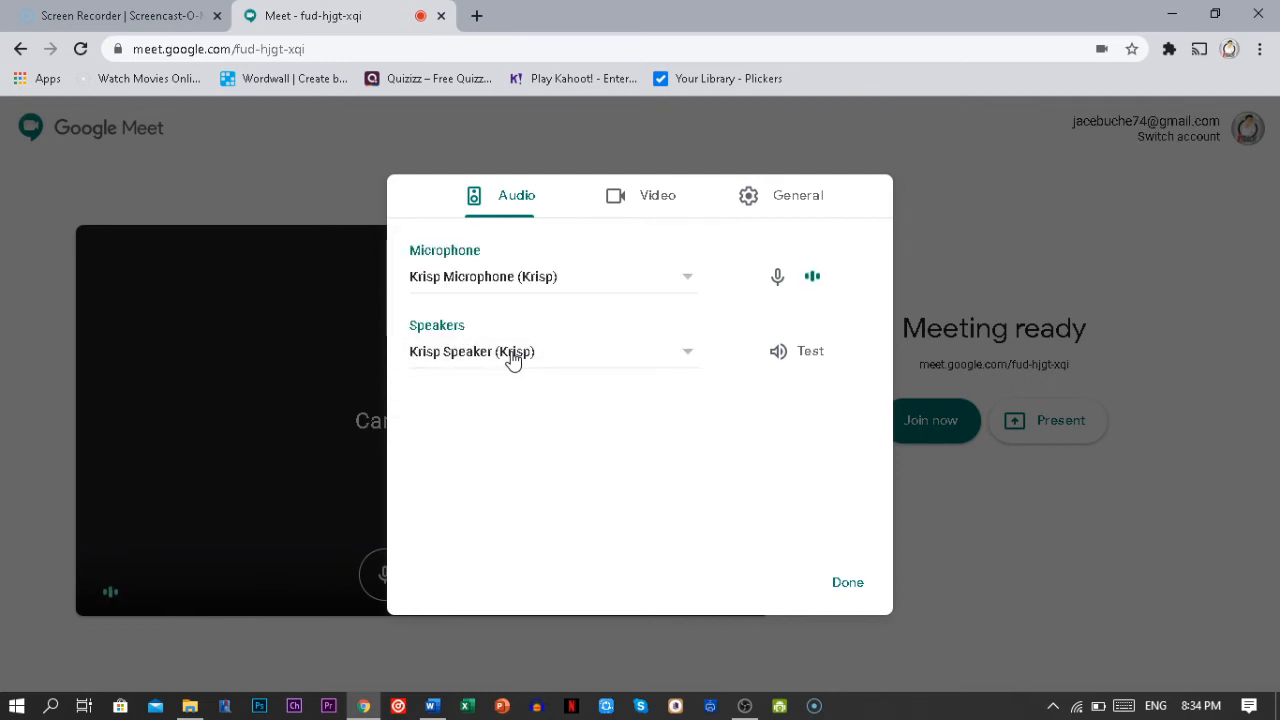
left_click(925, 430)
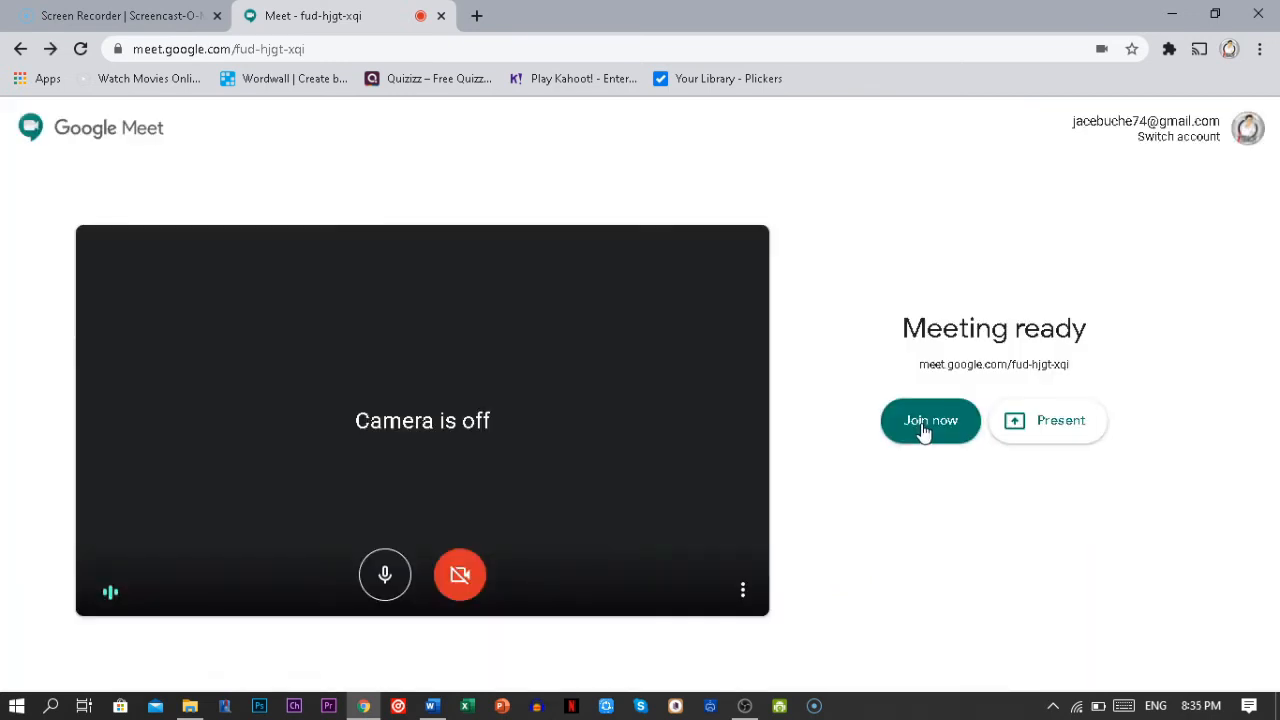
- Join the Google Meet meeting and open the settings from within the call
left_click(925, 428)
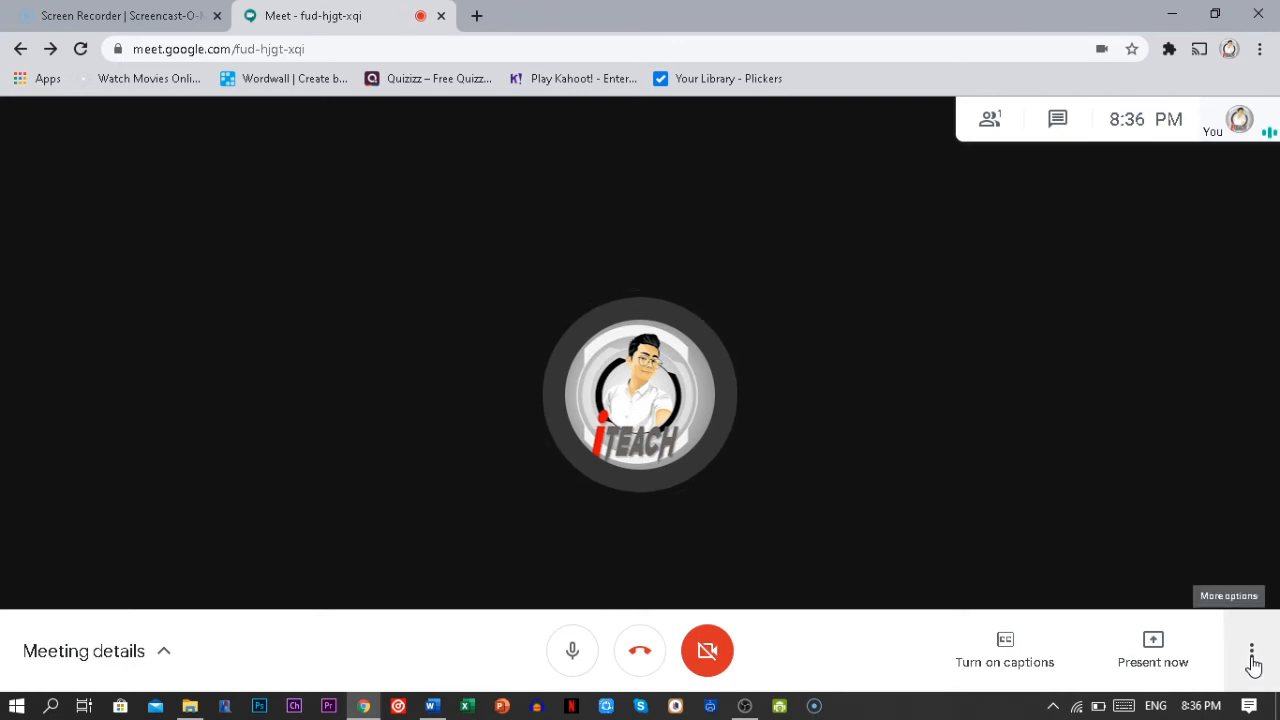
left_click(1251, 656)
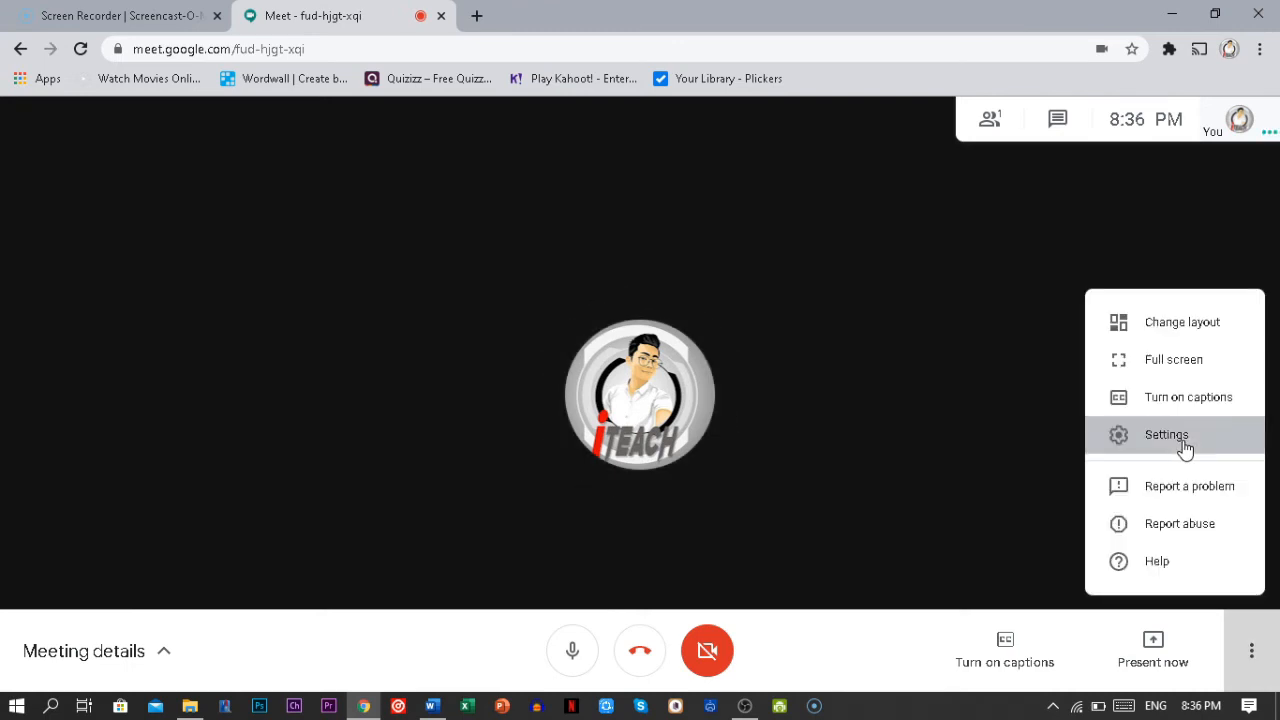
left_click(1166, 435)
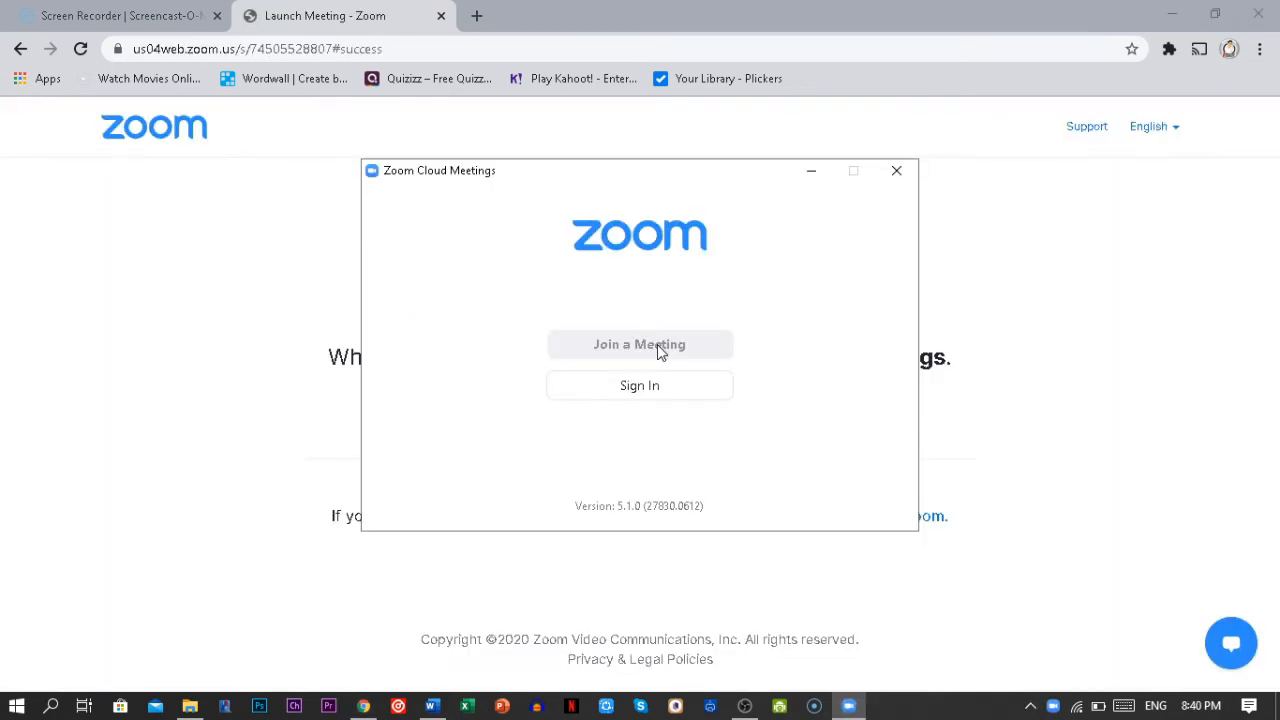
- Switch to Zoom, go to sign-in, and open the microphone and speaker options in the running meeting
left_click(648, 394)
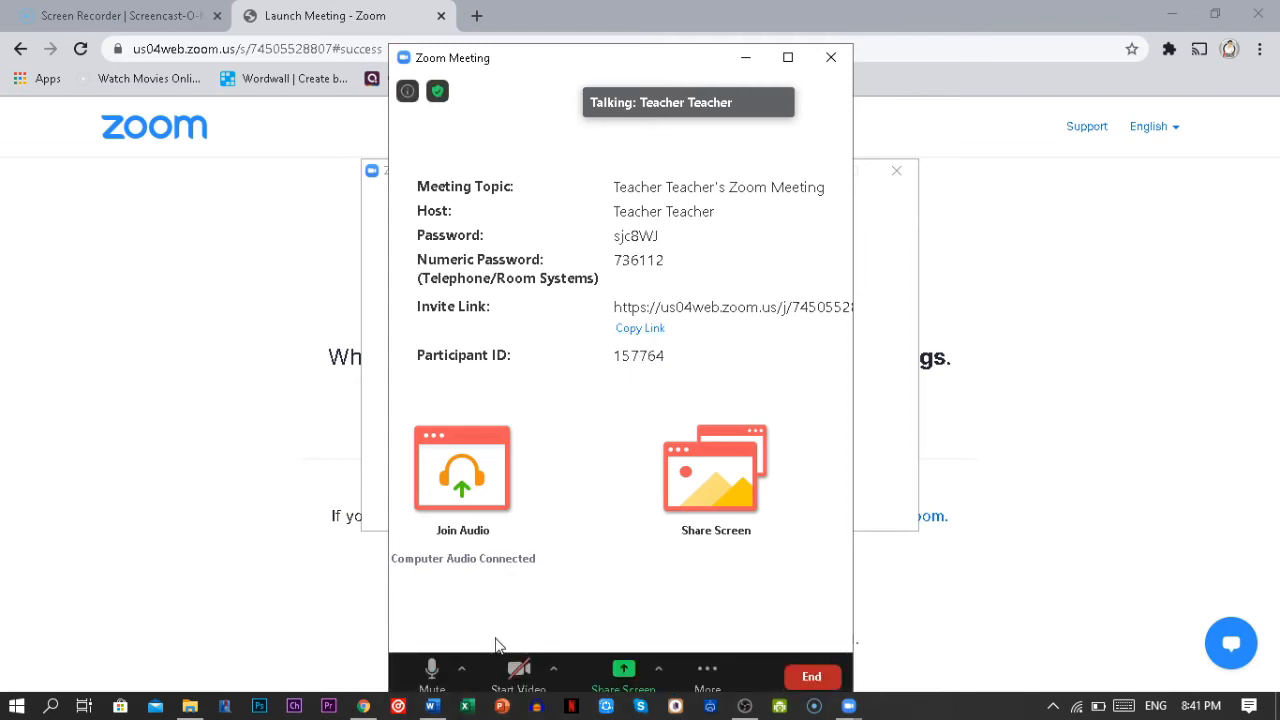
left_click(456, 676)
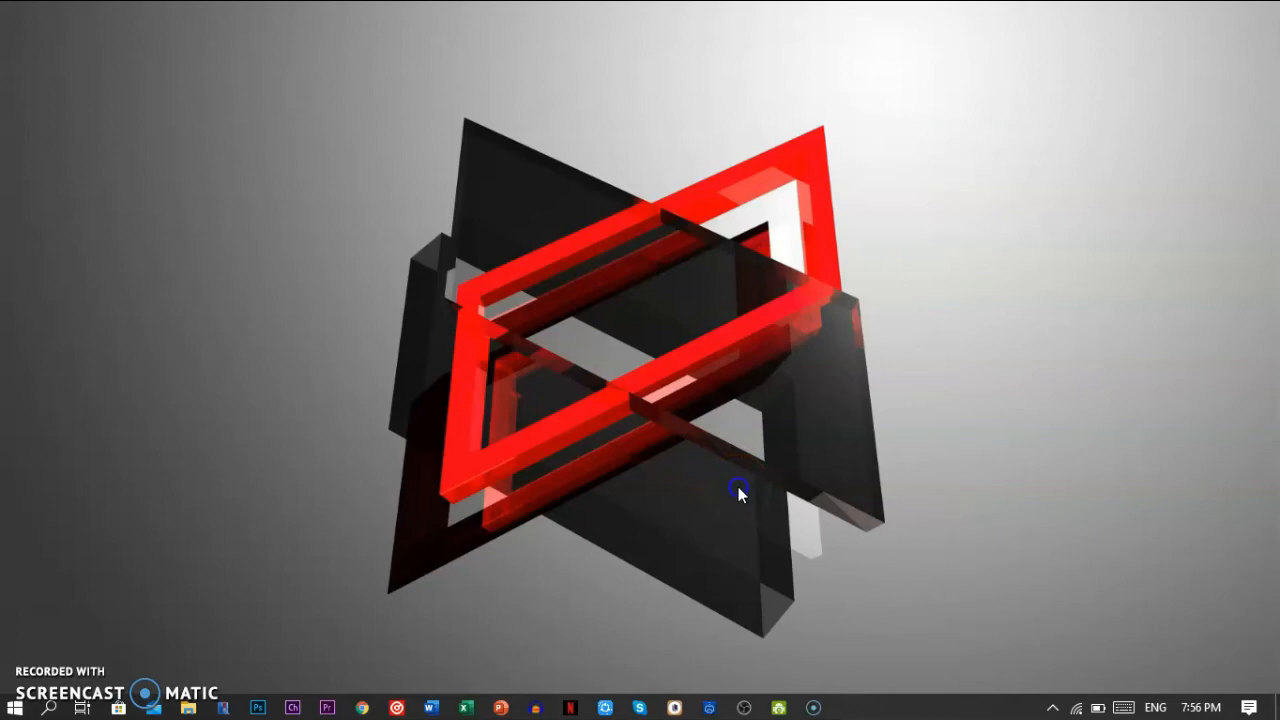
- Switch to OBS, set the Mic/Aux audio source's device to Krisp Microphone (Krisp), and return to the desktop
left_click(746, 708)
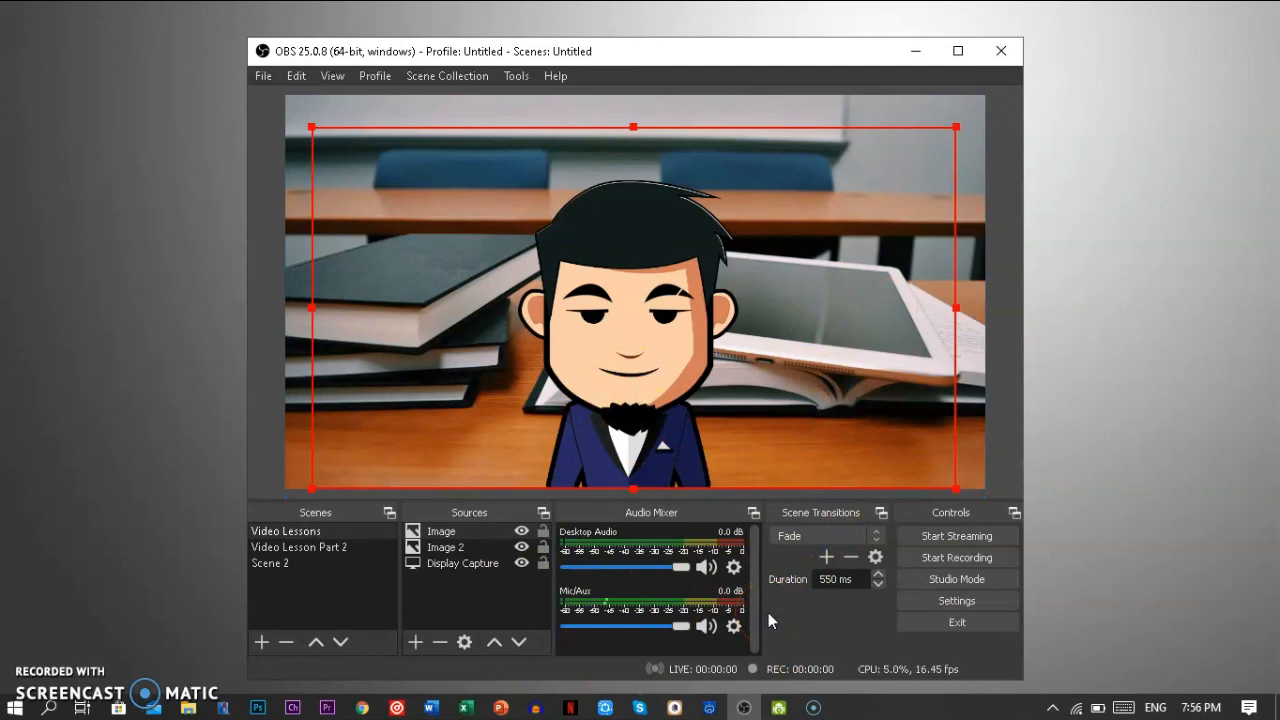
left_click(734, 626)
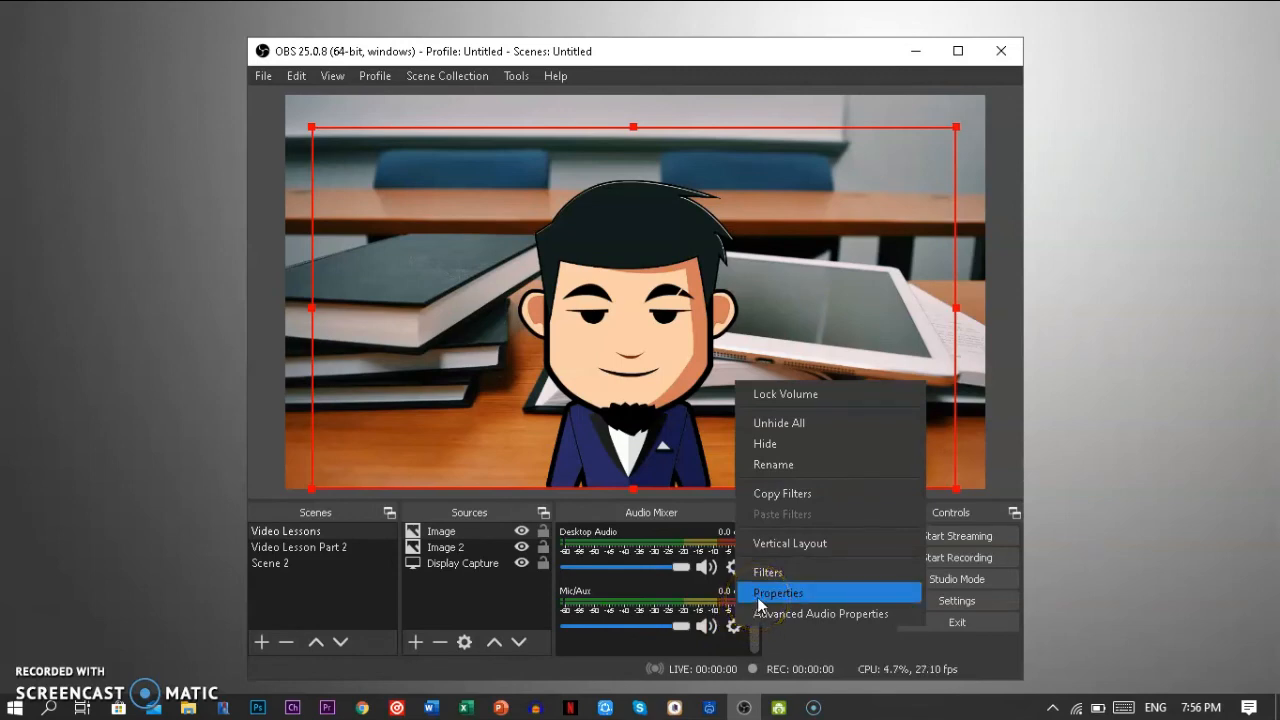
left_click(758, 596)
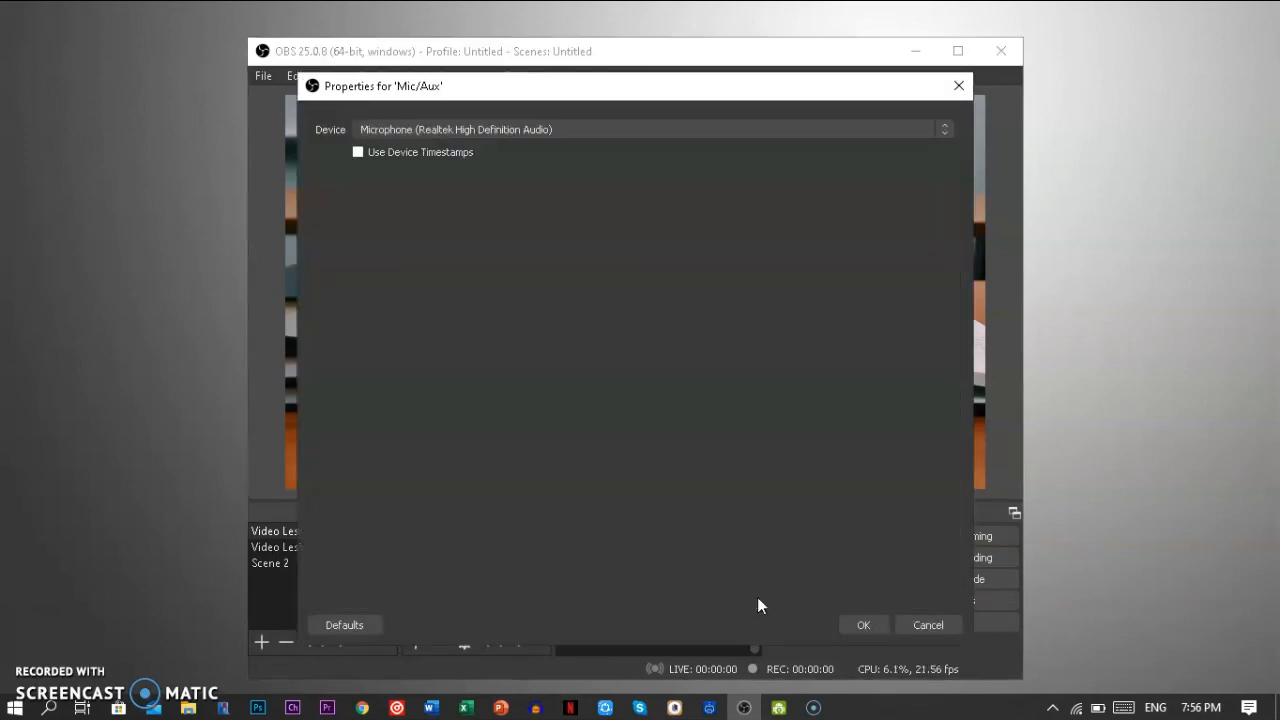
left_click(563, 134)
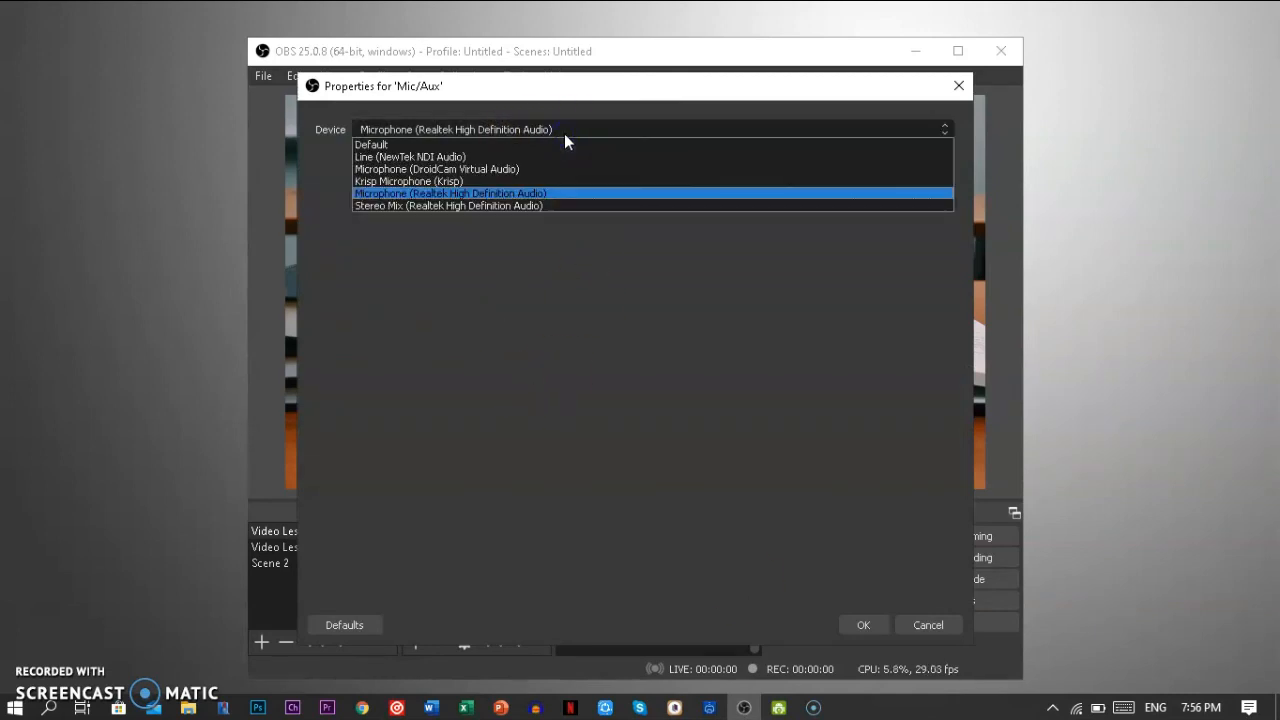
left_click(450, 182)
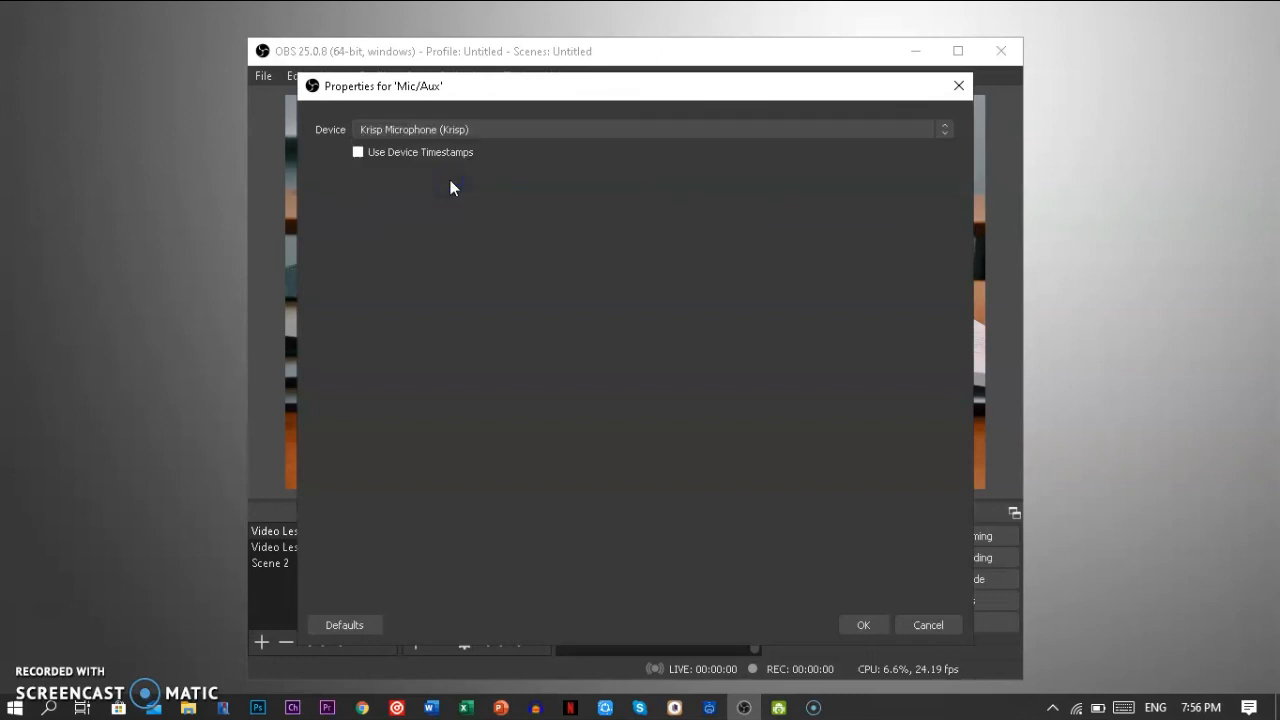
left_click(857, 625)
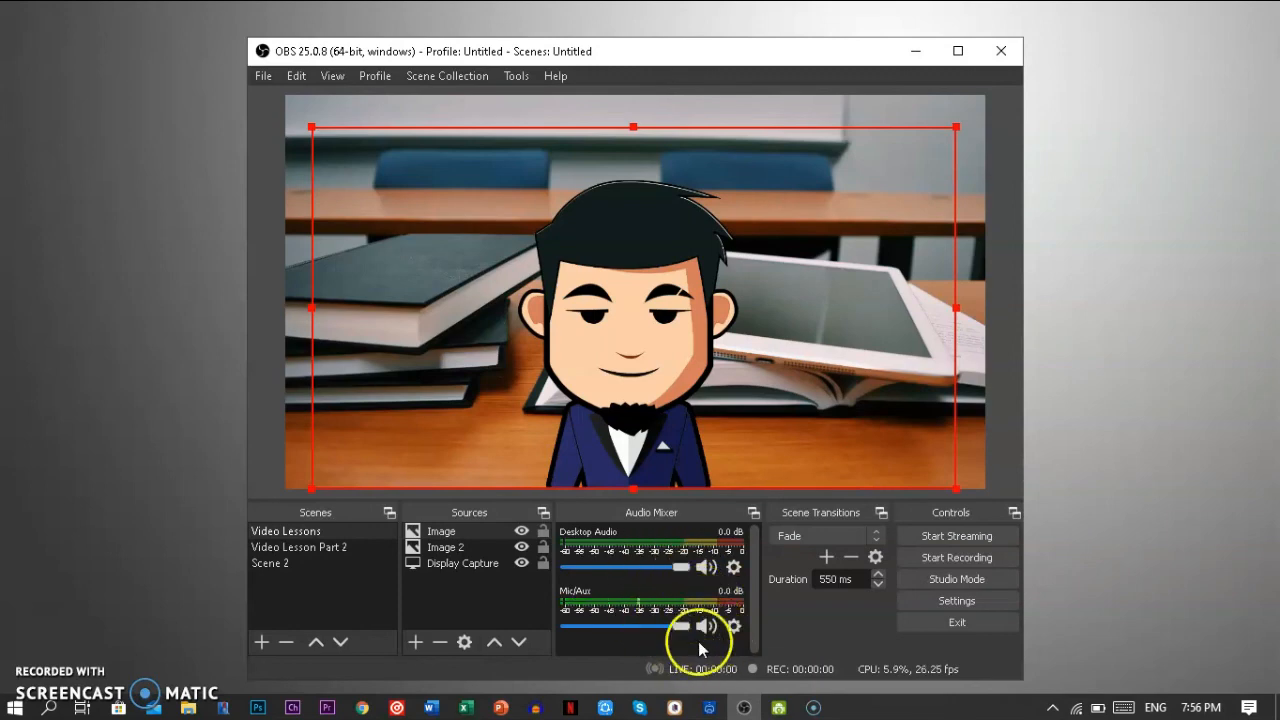
key("super+d")
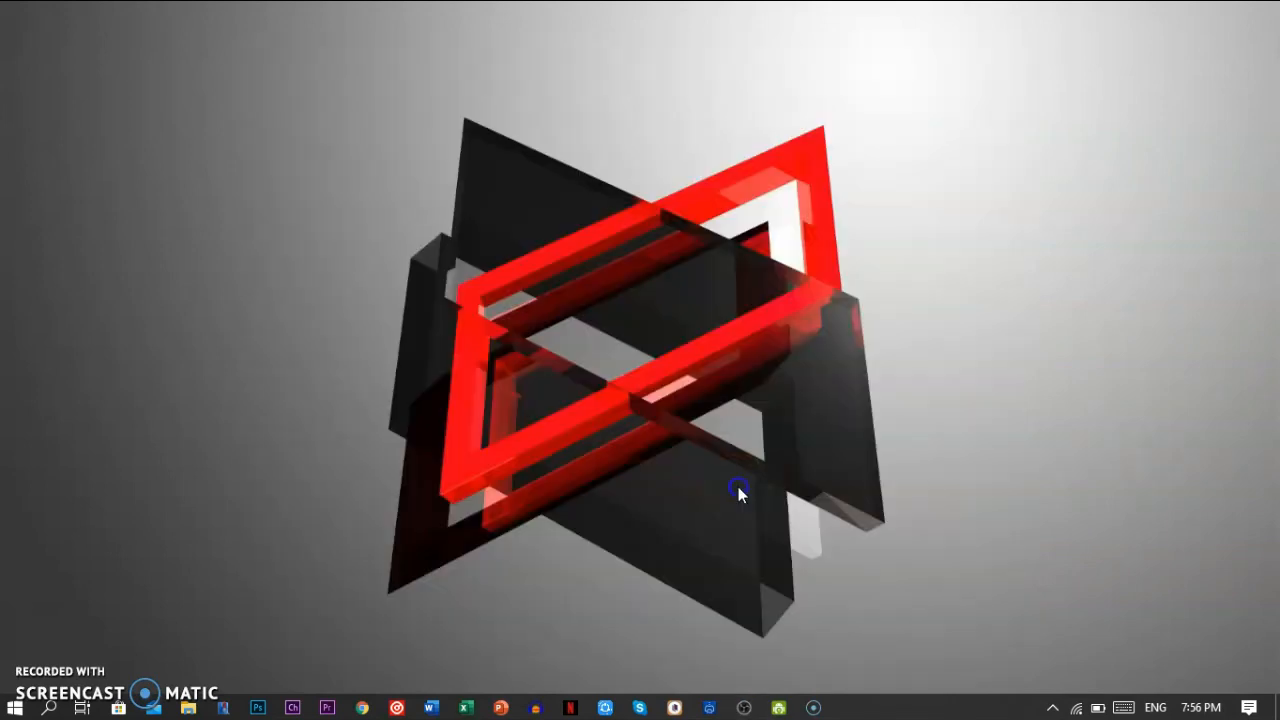